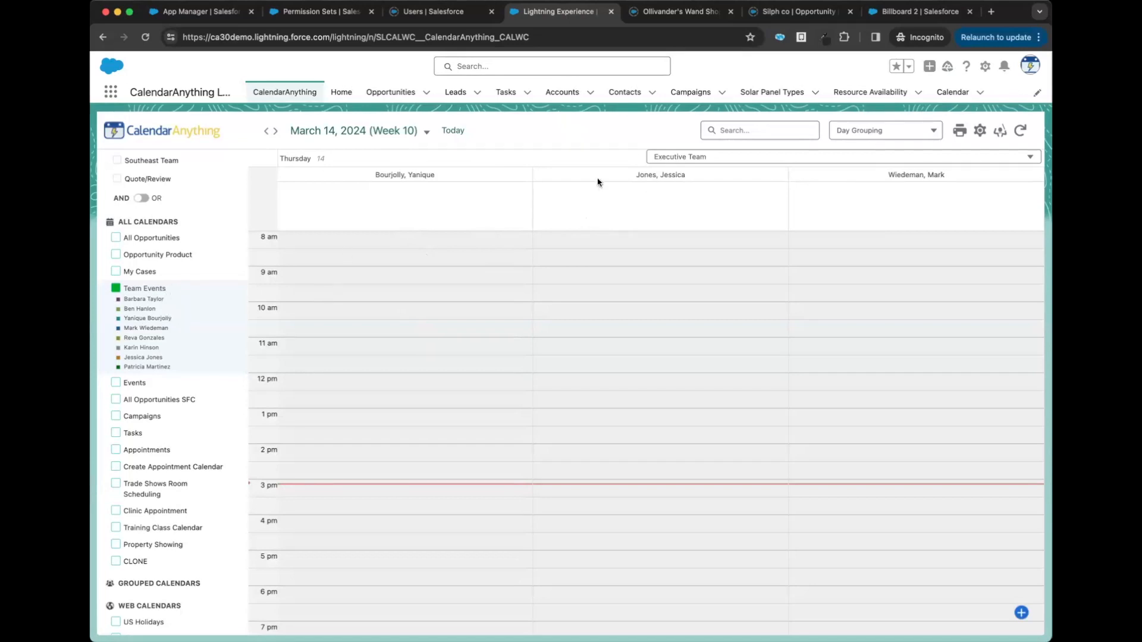
Step: Add the East public group alongside Executive Team as a grouping in the Day Grouping view
{"action": "left_click", "coordinate": [700, 157]}
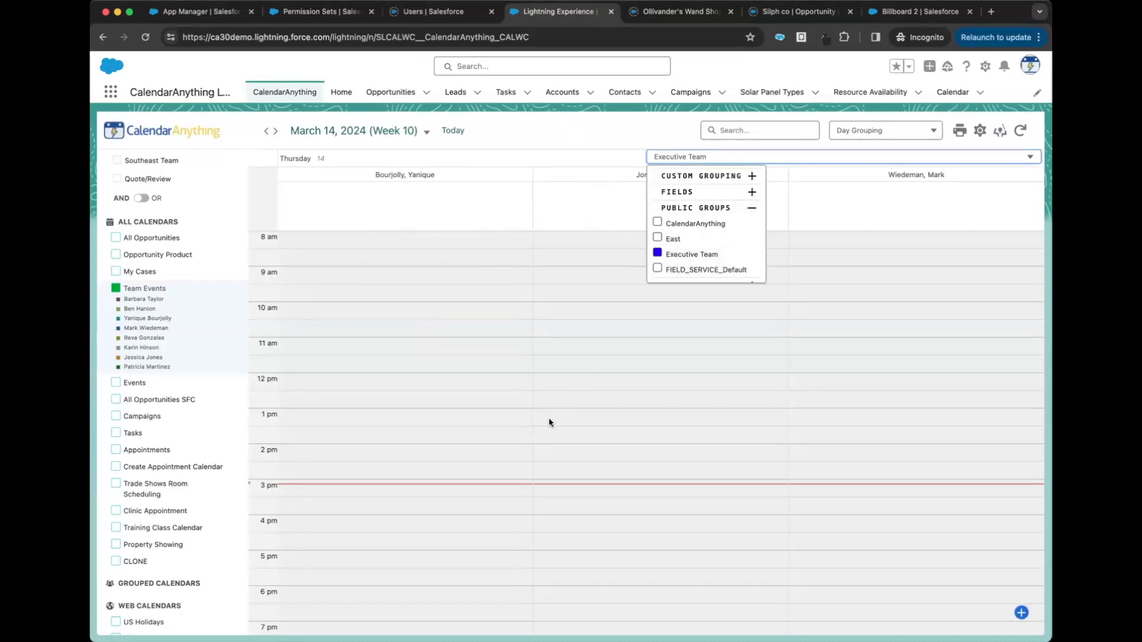
{"action": "scroll", "coordinate": [549, 422], "scroll_direction": "down", "scroll_amount": 2}
{"action": "scroll", "coordinate": [549, 422], "scroll_direction": "up", "scroll_amount": 1}
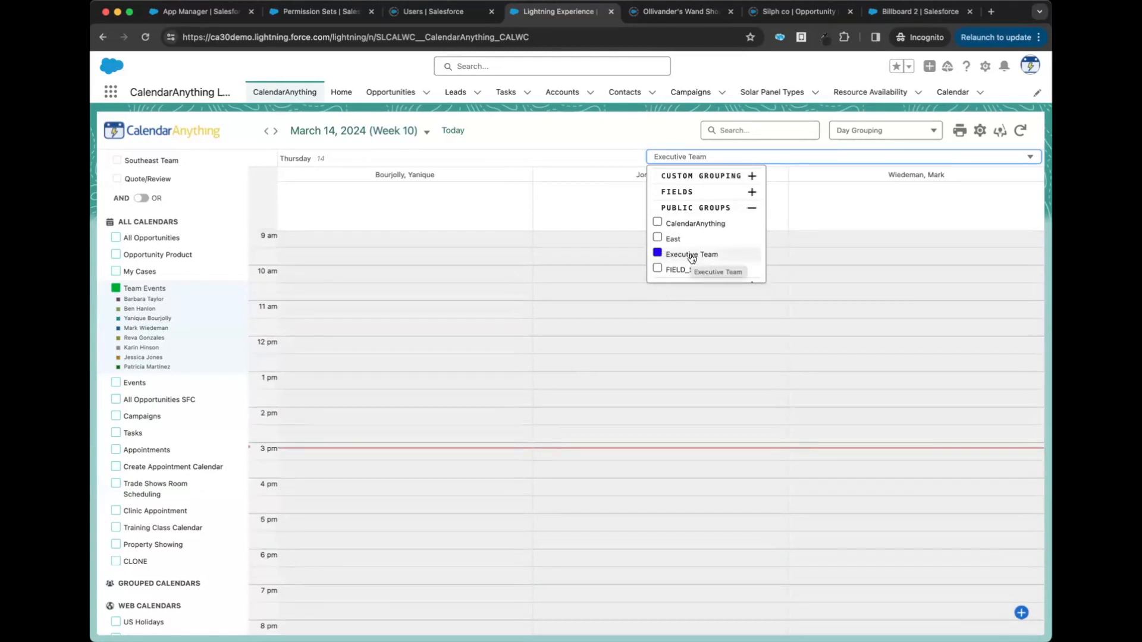
{"action": "left_click", "coordinate": [563, 130]}
{"action": "scroll", "coordinate": [465, 451], "scroll_direction": "down", "scroll_amount": 1}
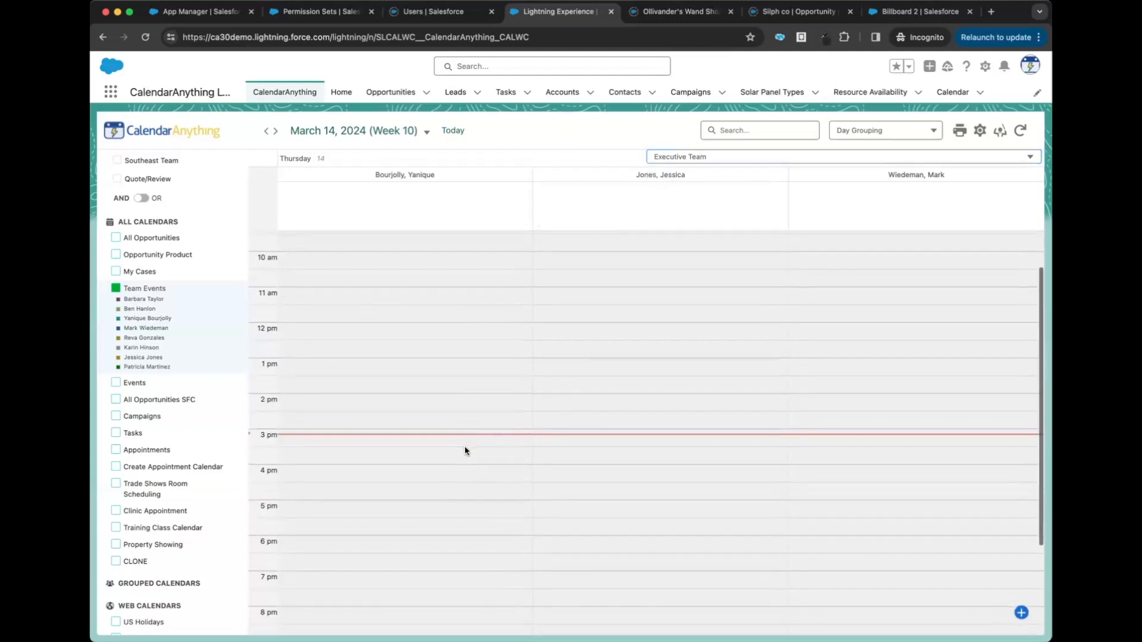
{"action": "left_click", "coordinate": [718, 157]}
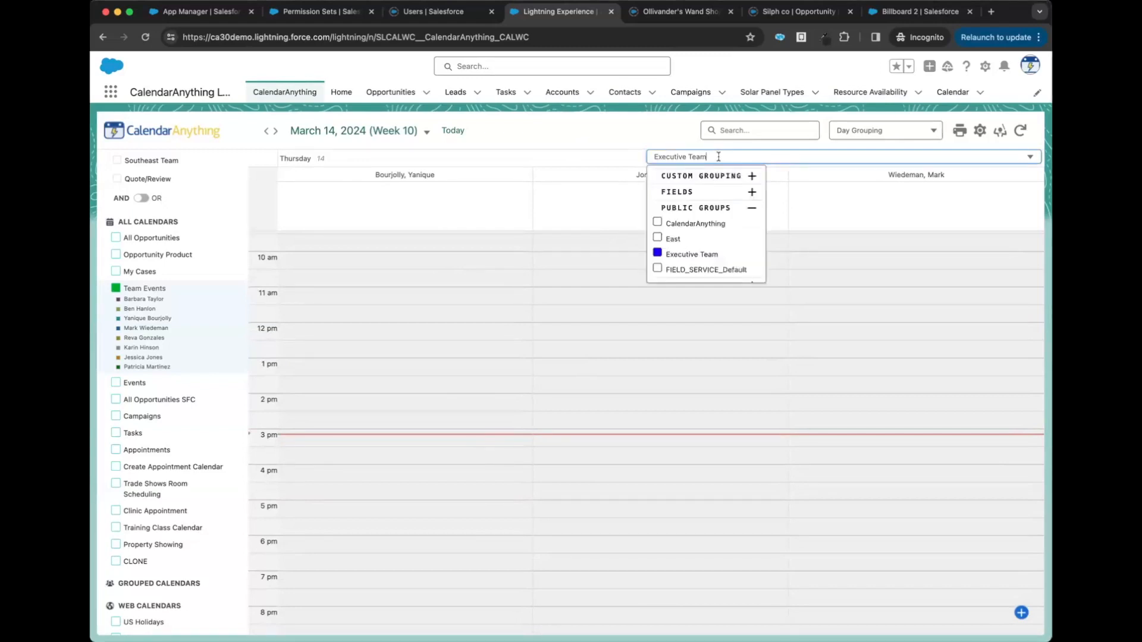
{"action": "left_click", "coordinate": [659, 238]}
{"action": "left_click", "coordinate": [635, 138]}
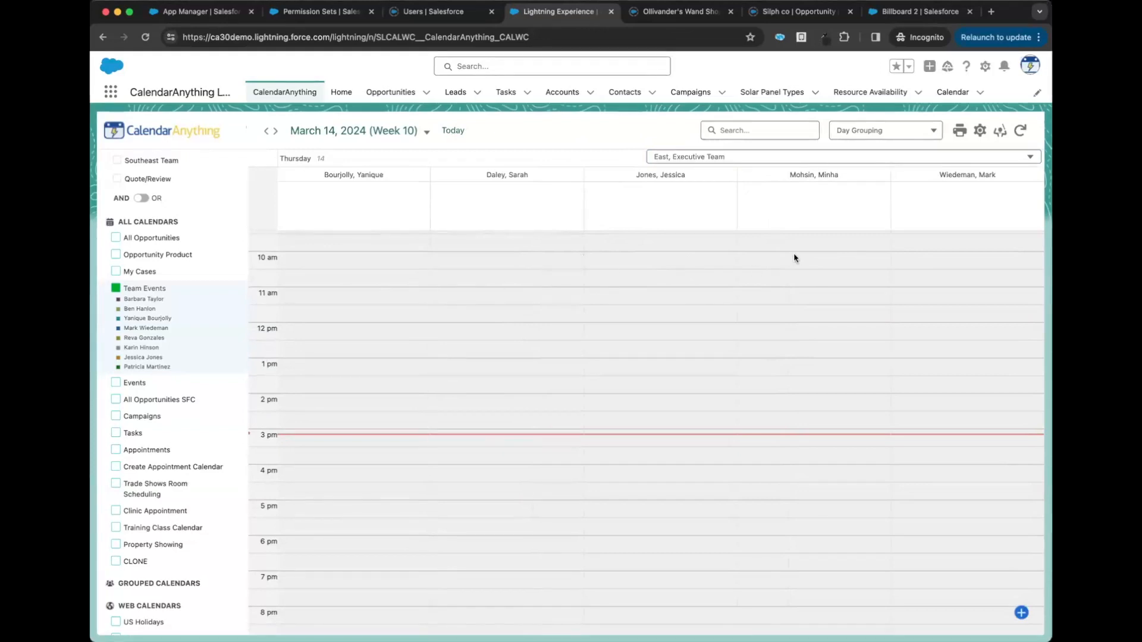
{"action": "left_click", "coordinate": [784, 159]}
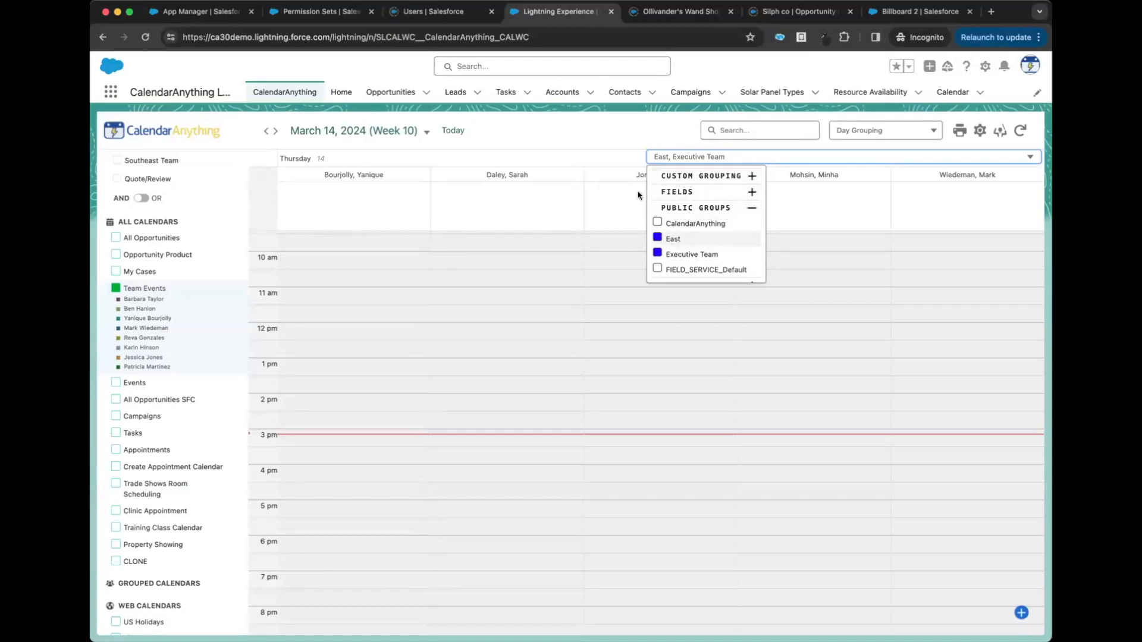
{"action": "left_click", "coordinate": [624, 141]}
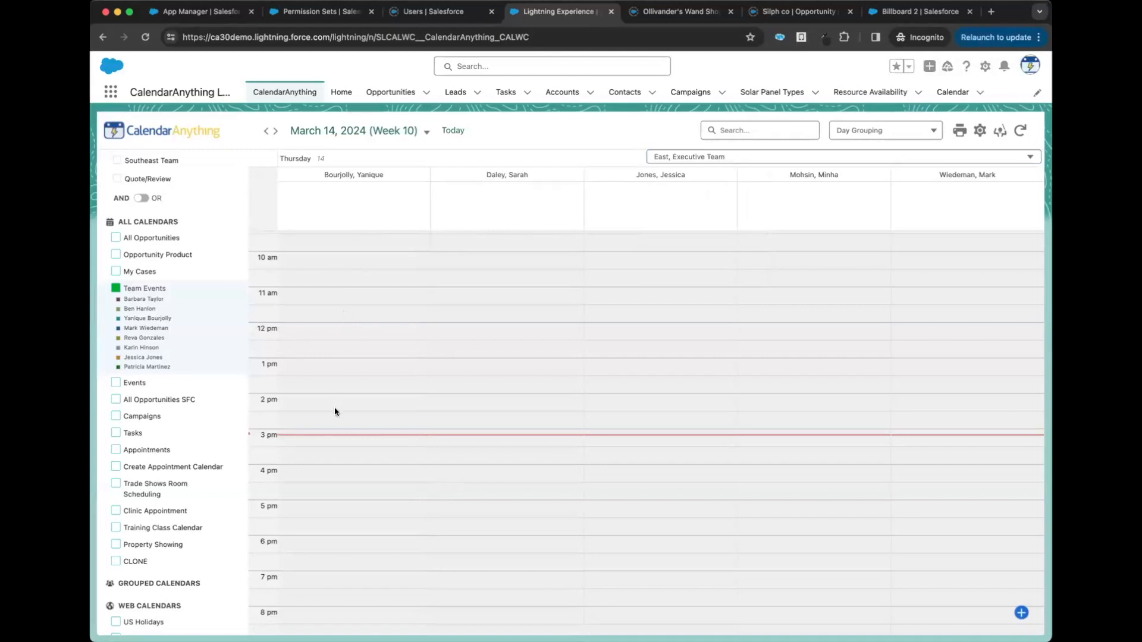
{"action": "scroll", "coordinate": [326, 484], "scroll_direction": "down", "scroll_amount": 1}
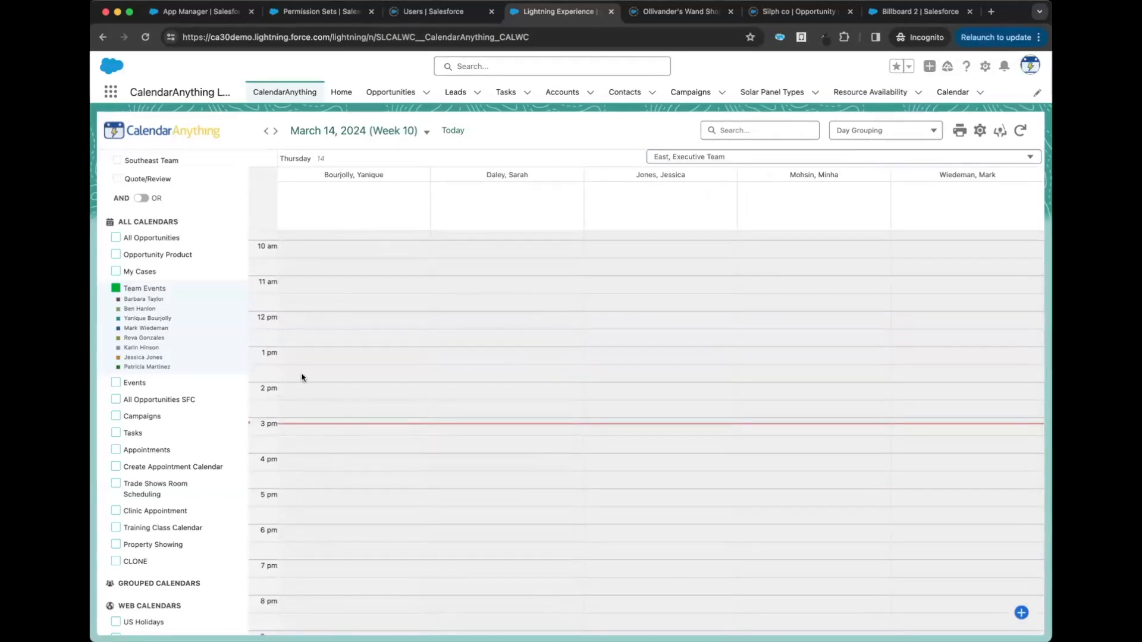
Step: Display the calendar as Swimlane and group it by the East public group only, removing Executive Team
{"action": "left_click", "coordinate": [877, 132]}
{"action": "left_click", "coordinate": [865, 283]}
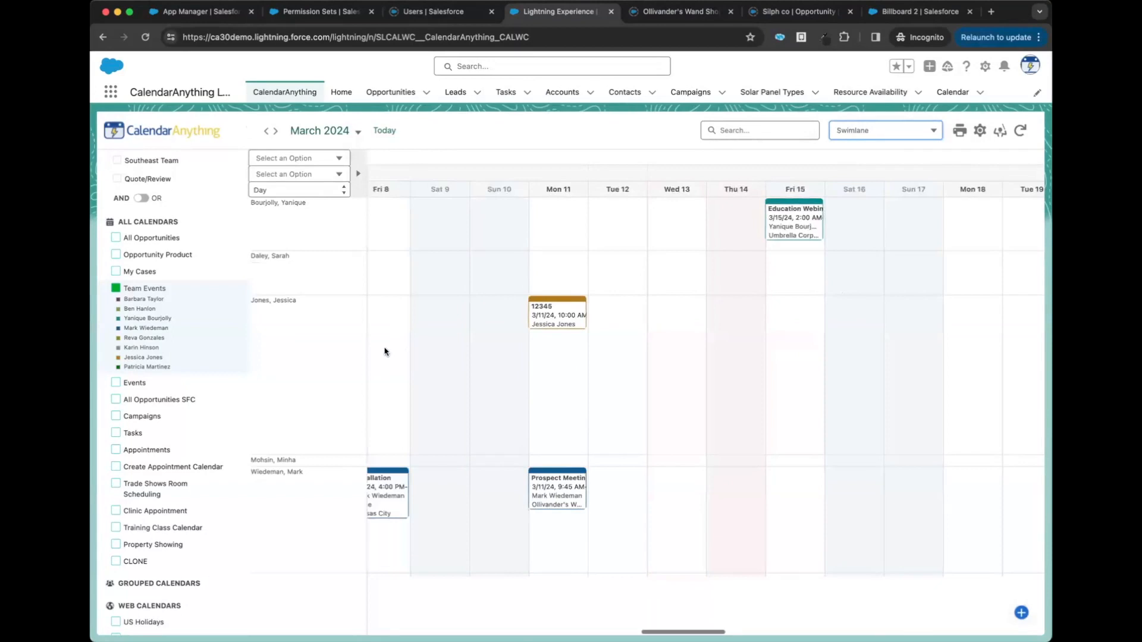
{"action": "left_click", "coordinate": [310, 175]}
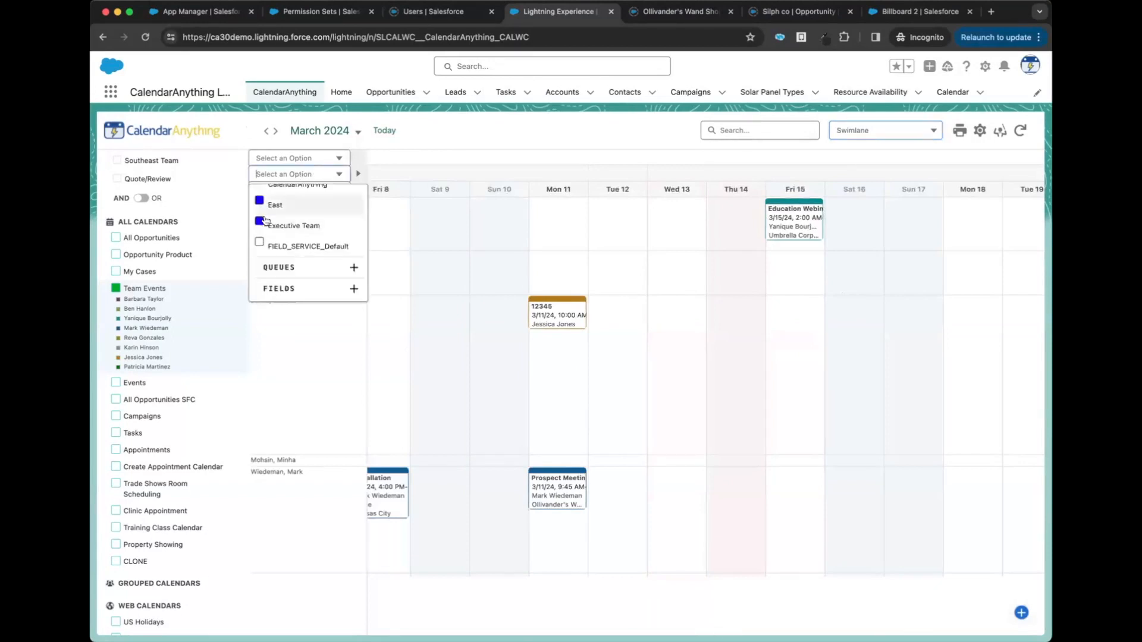
{"action": "left_click", "coordinate": [421, 139]}
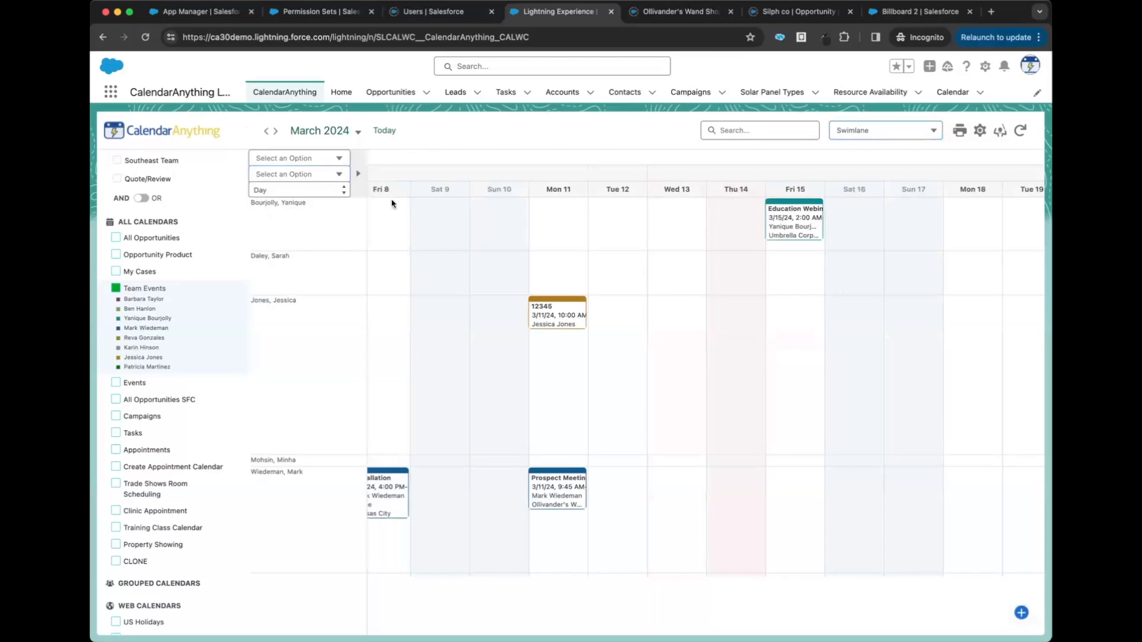
{"action": "left_click", "coordinate": [307, 174]}
{"action": "left_click", "coordinate": [259, 201]}
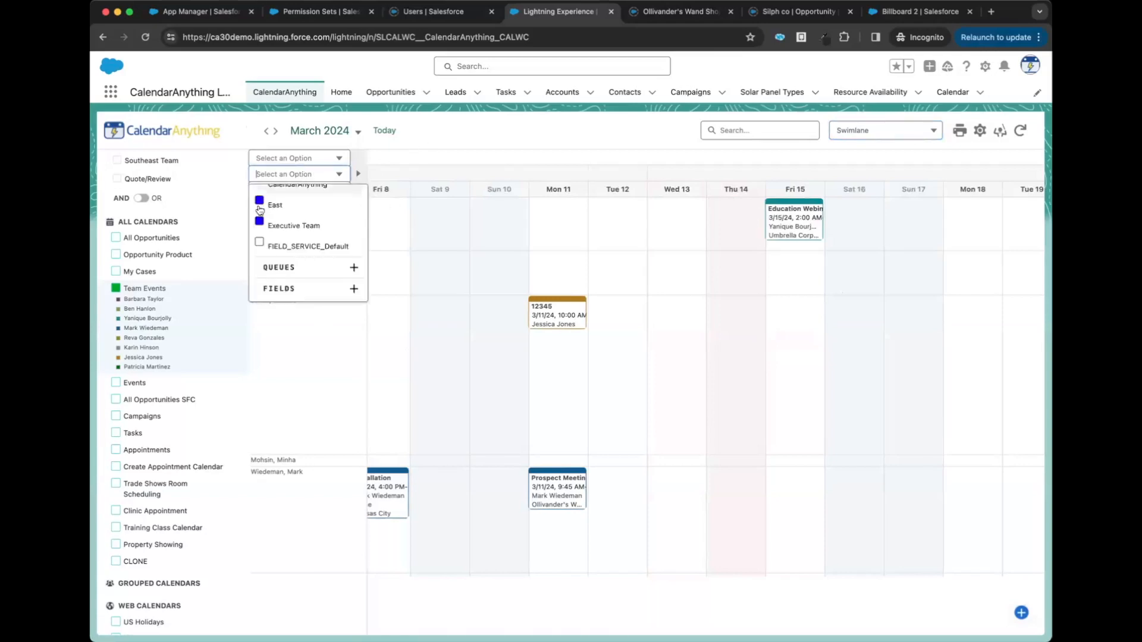
{"action": "left_click", "coordinate": [404, 138]}
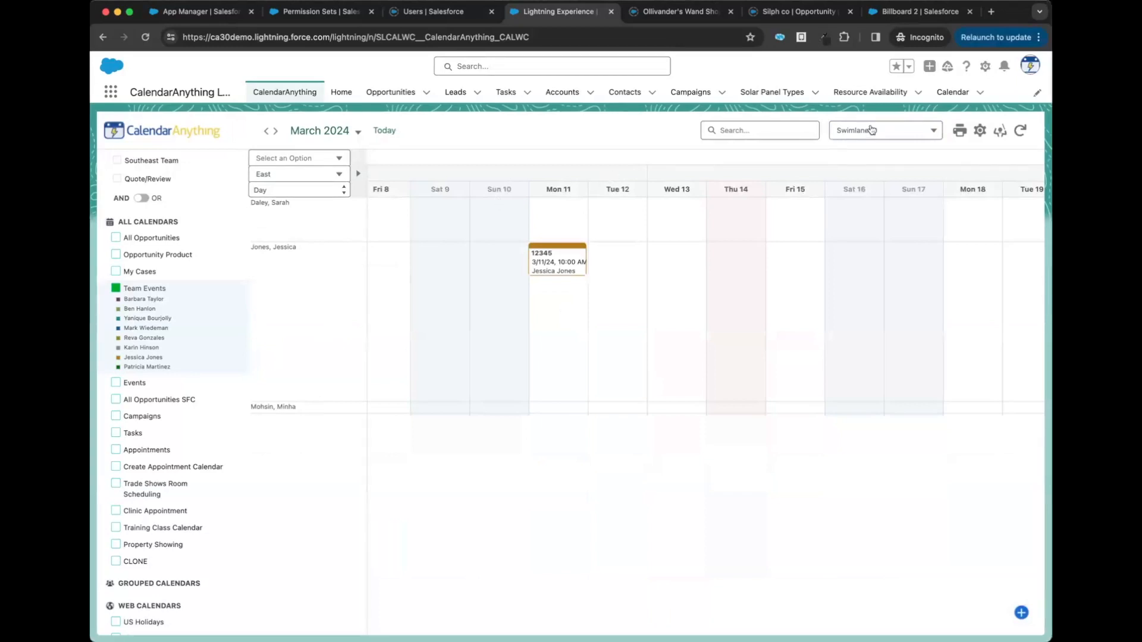
Step: Show the All Opportunities calendar instead of Team Events and display it in Month view
{"action": "left_click", "coordinate": [871, 130]}
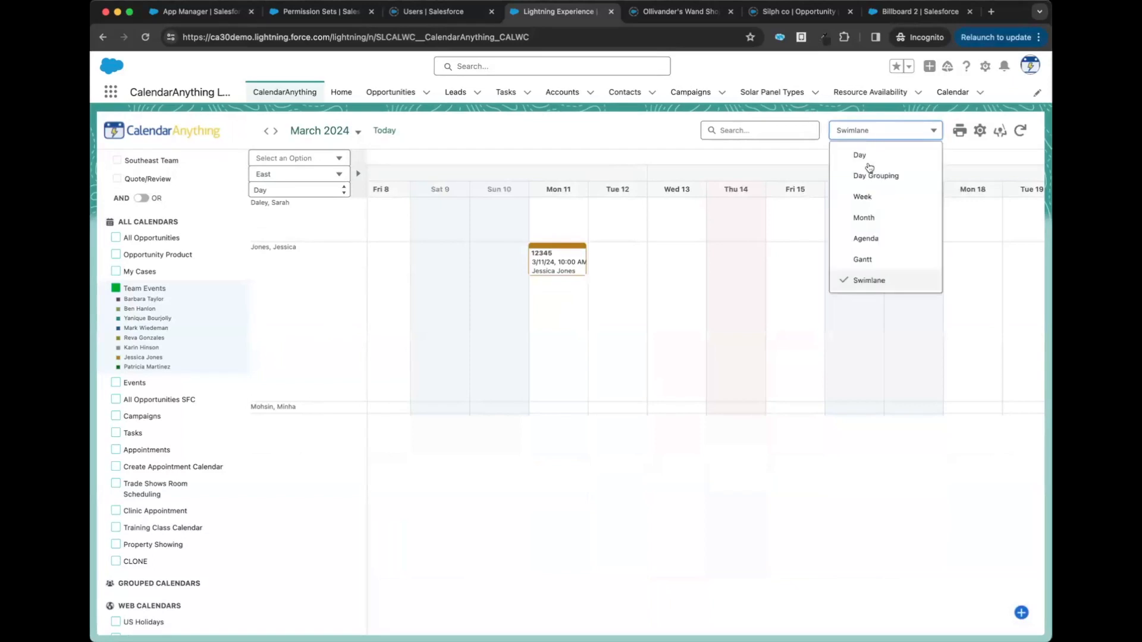
{"action": "left_click", "coordinate": [624, 135]}
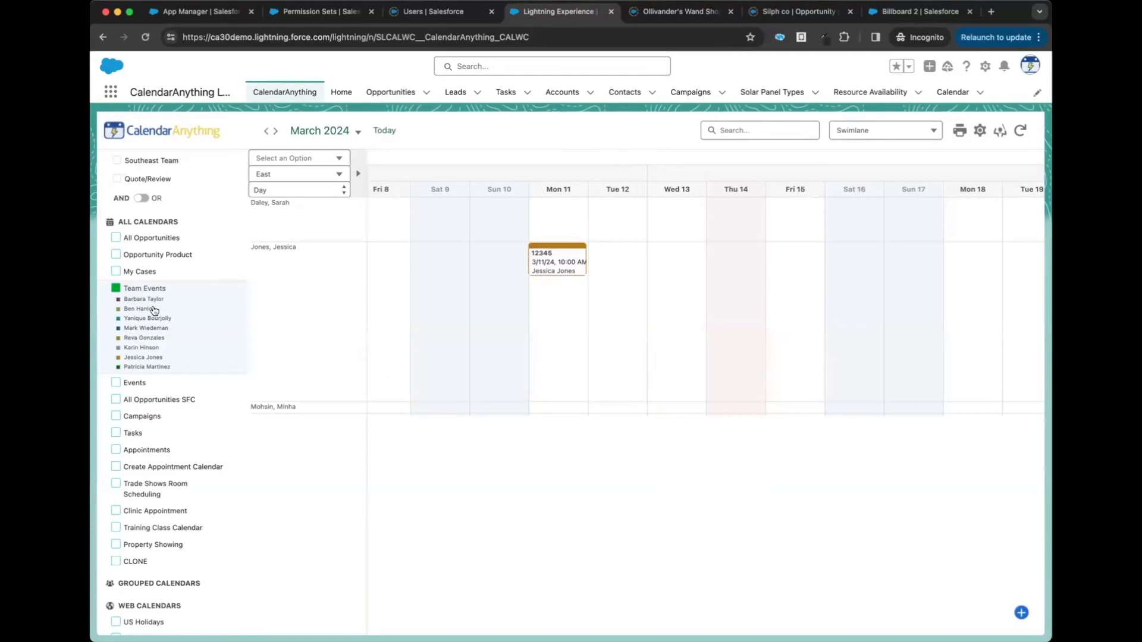
{"action": "left_click", "coordinate": [154, 310]}
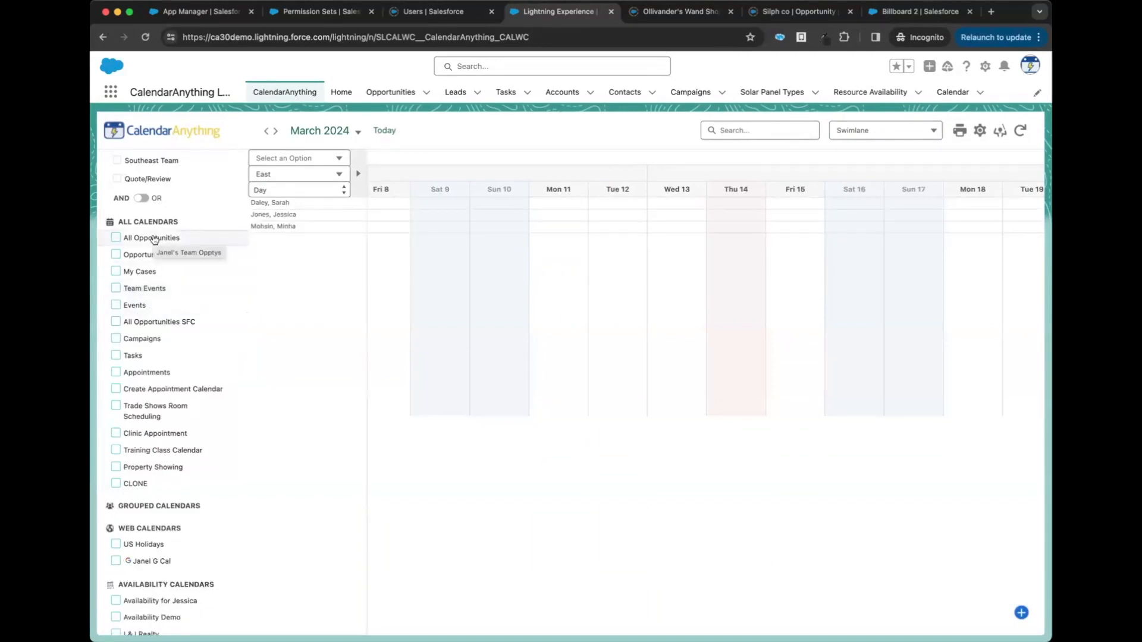
{"action": "left_click", "coordinate": [154, 240]}
{"action": "left_click", "coordinate": [894, 137]}
{"action": "left_click", "coordinate": [863, 217]}
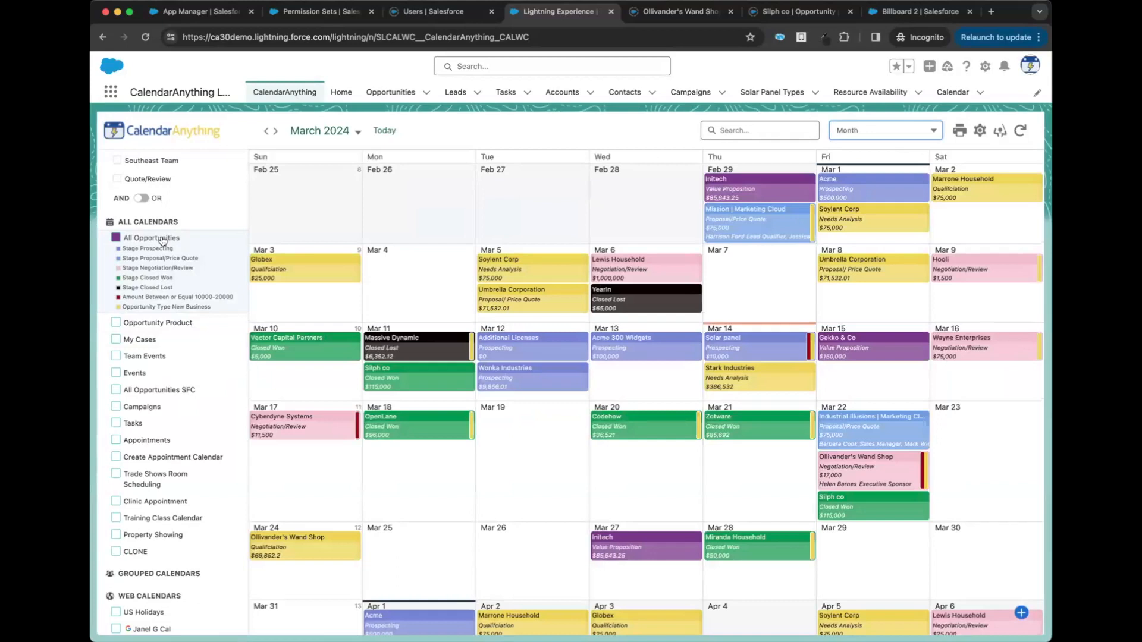
Step: Examine the conditional coloring rules of the All Opportunities calendar, then return to the month calendar without saving changes
{"action": "right_click", "coordinate": [150, 267]}
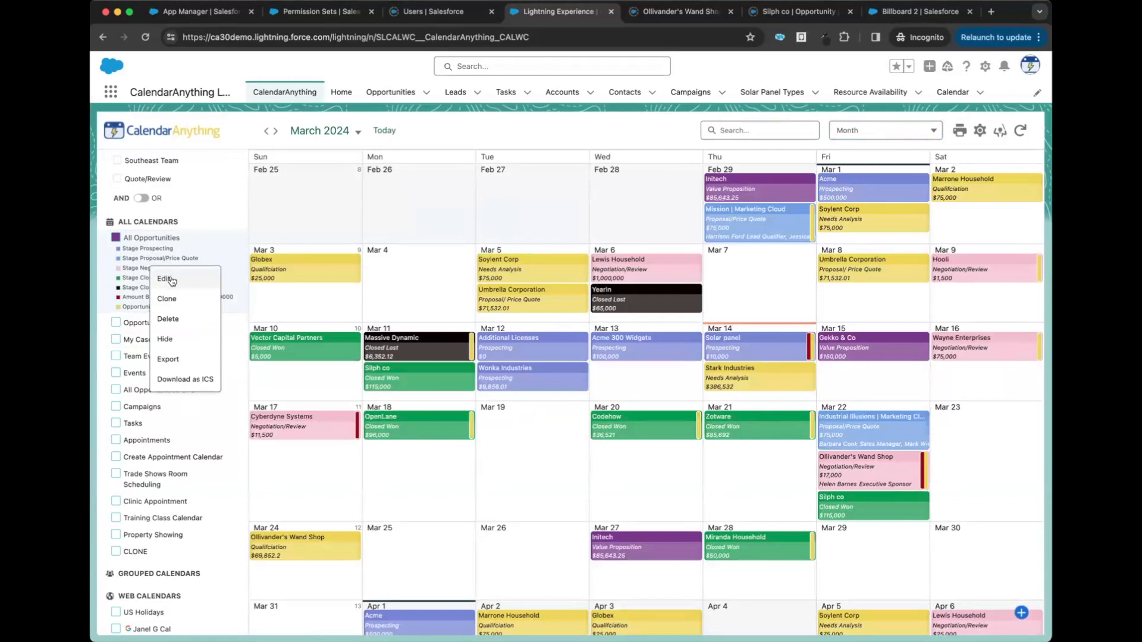
{"action": "left_click", "coordinate": [171, 281]}
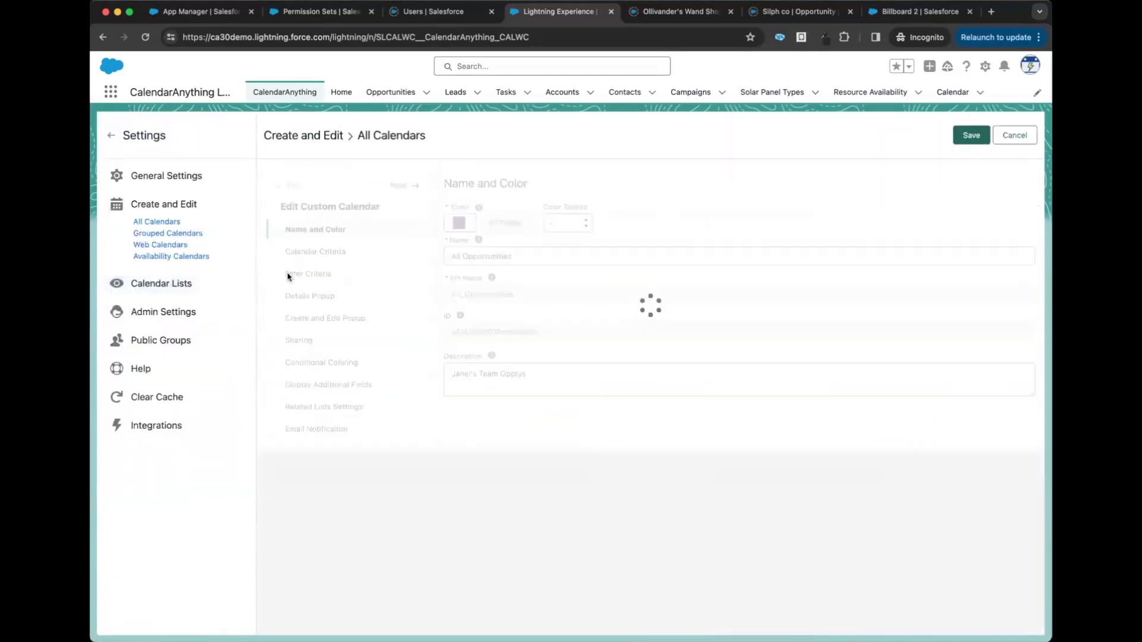
{"action": "left_click", "coordinate": [316, 364]}
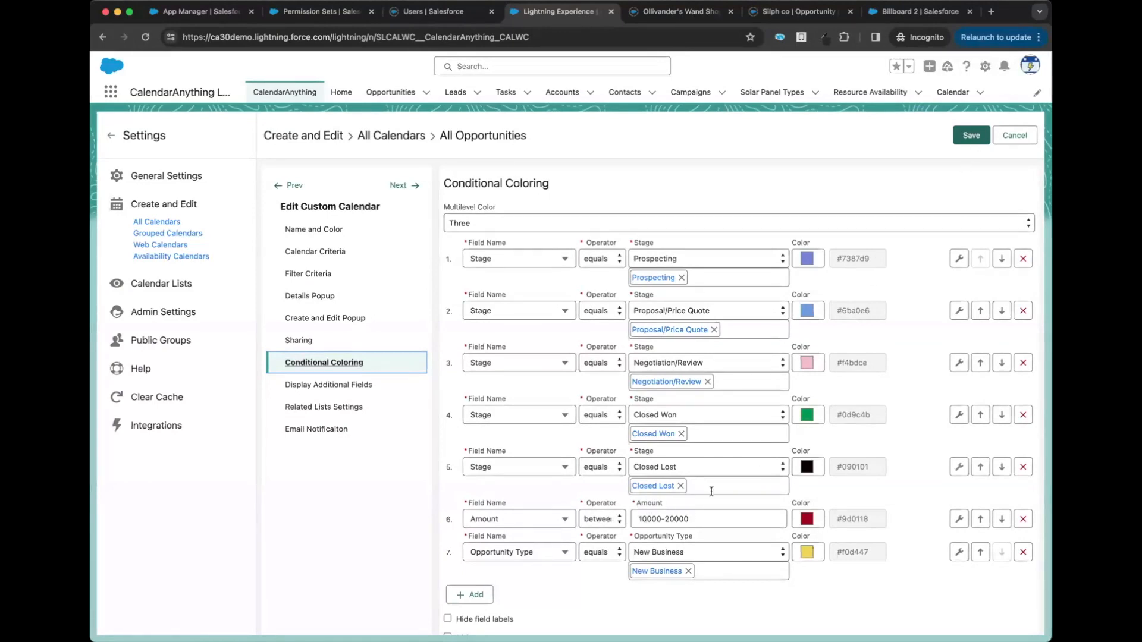
{"action": "left_click", "coordinate": [1024, 136]}
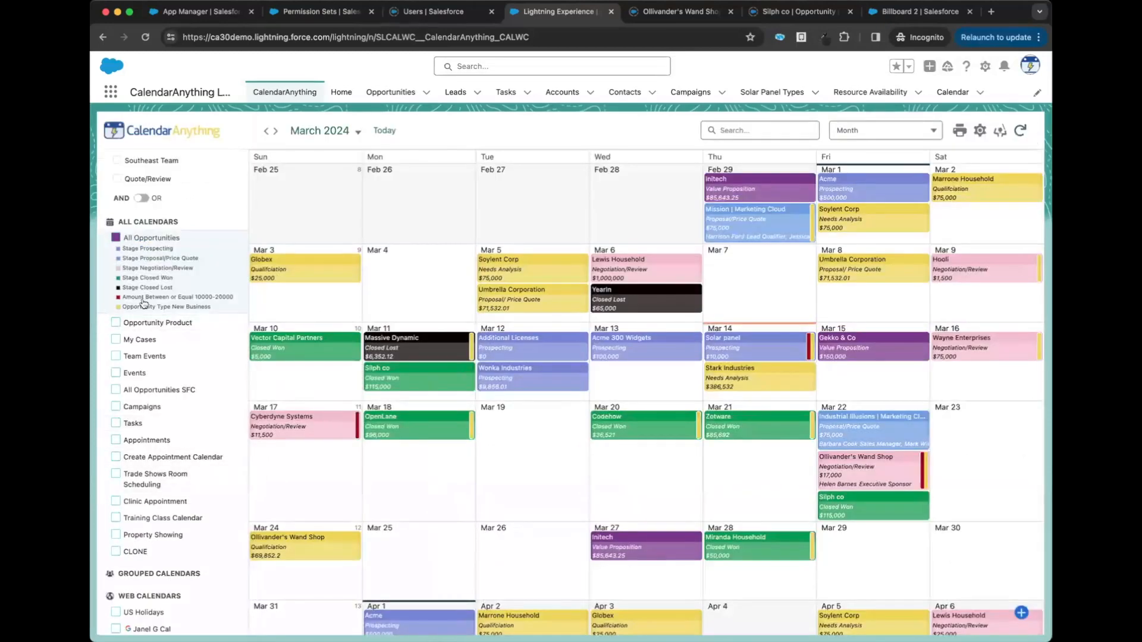
{"action": "left_click", "coordinate": [220, 298]}
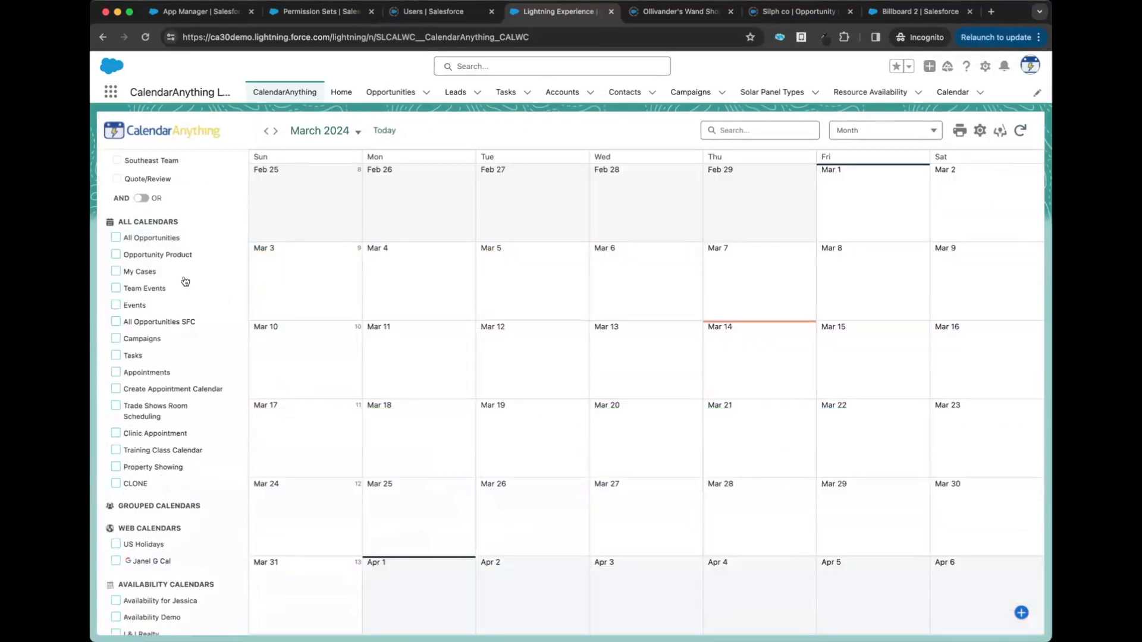
{"action": "left_click", "coordinate": [167, 239]}
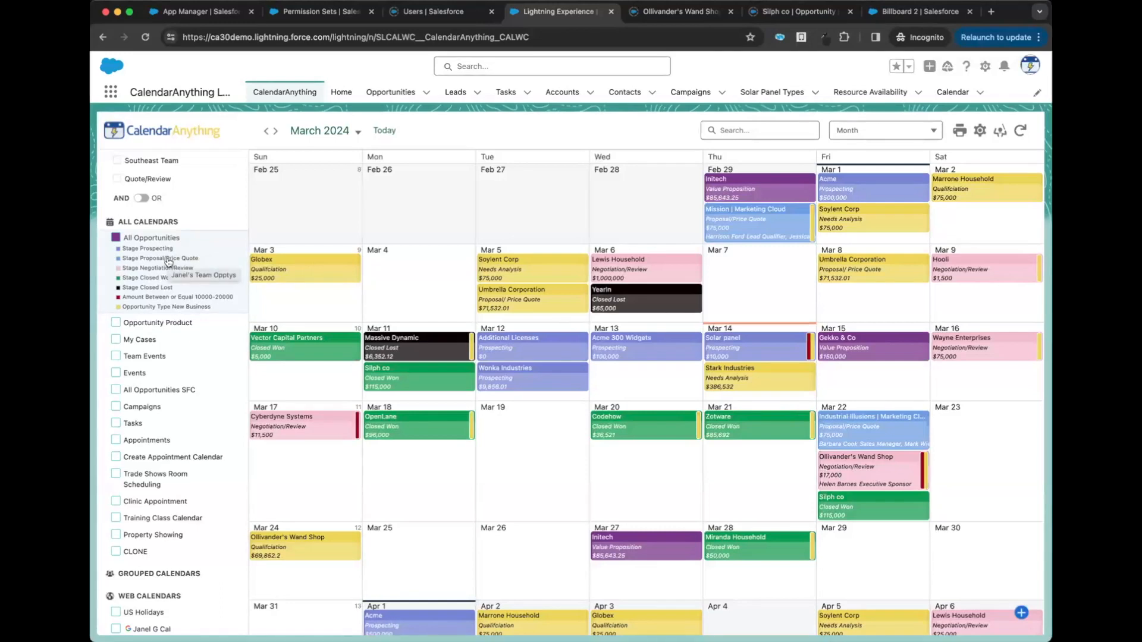
Step: Examine the Child Relation Fields in the Admin Settings and leave the settings without saving
{"action": "left_click", "coordinate": [176, 134]}
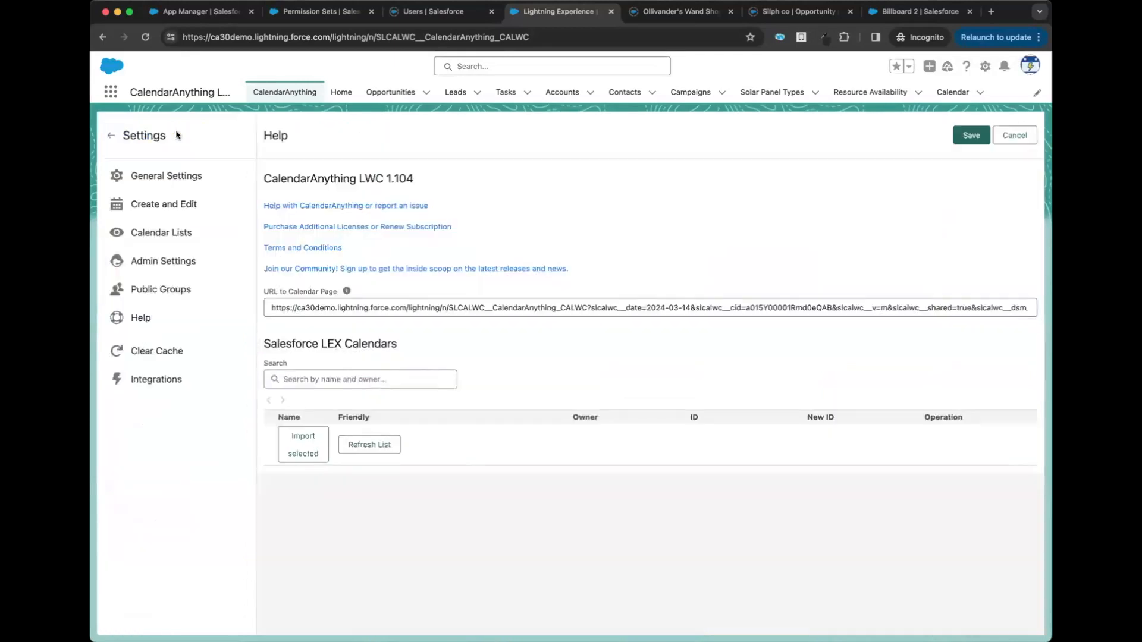
{"action": "left_click", "coordinate": [150, 262]}
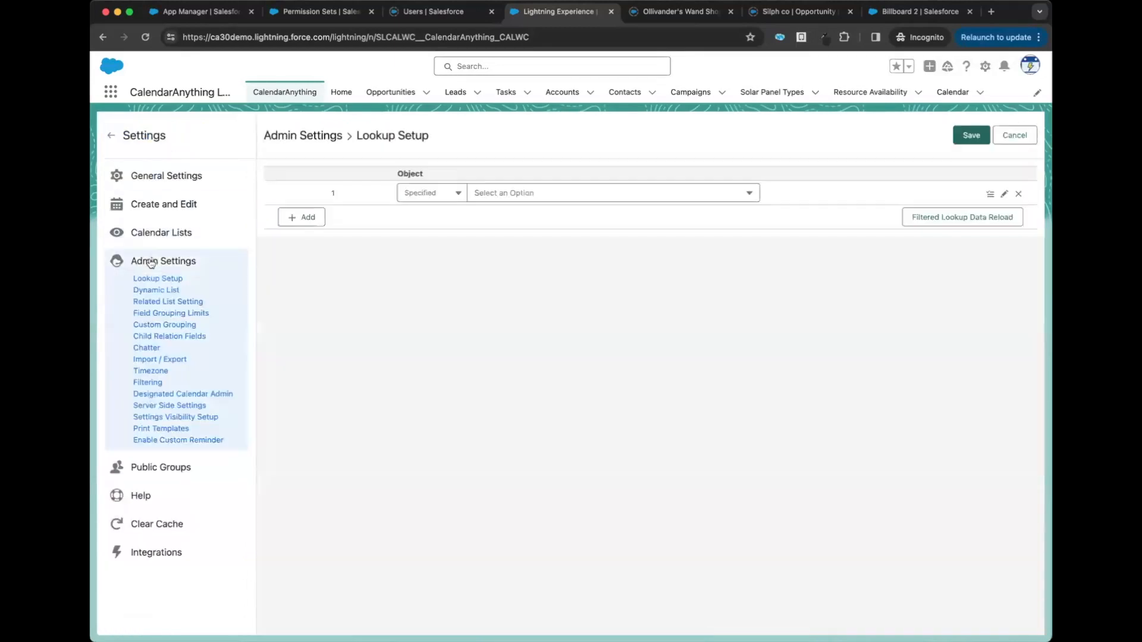
{"action": "left_click", "coordinate": [144, 338]}
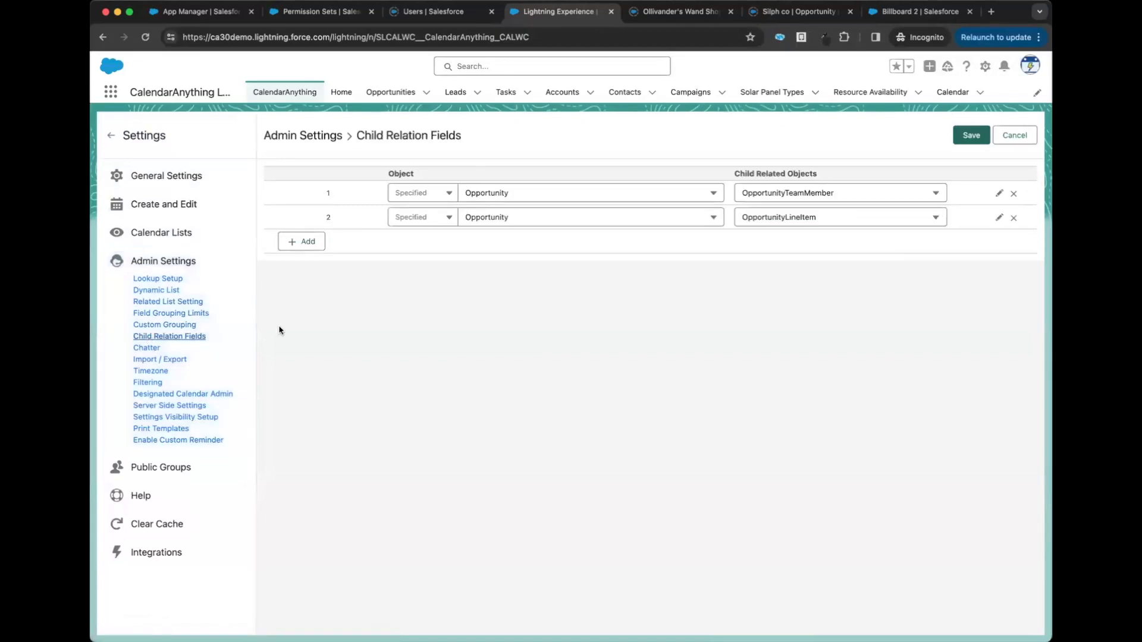
{"action": "left_click", "coordinate": [1023, 136]}
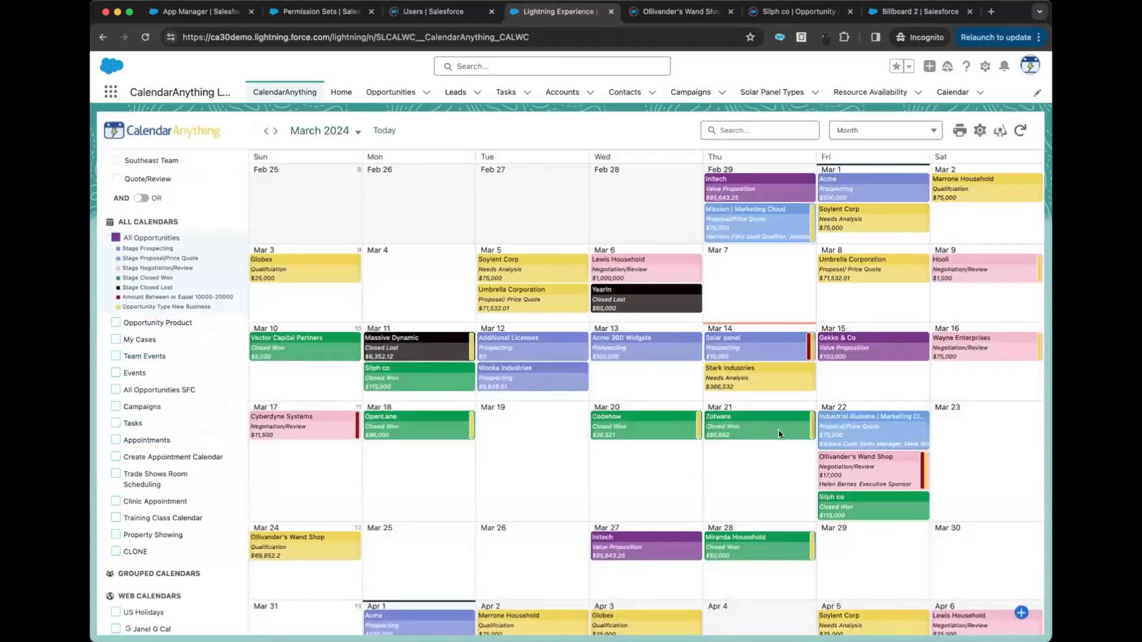
Step: View the related Opportunity Product and Opportunity Team Member lists of the Ollivander's Wand Shop opportunity dated 3/22/2024
{"action": "left_click", "coordinate": [875, 460]}
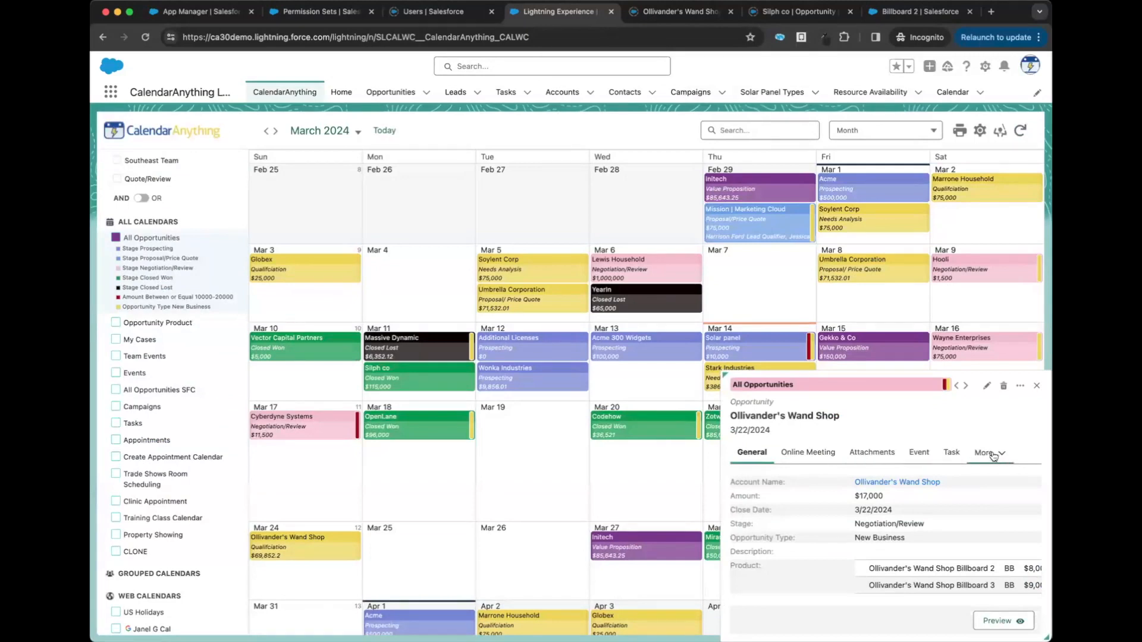
{"action": "left_click", "coordinate": [993, 455]}
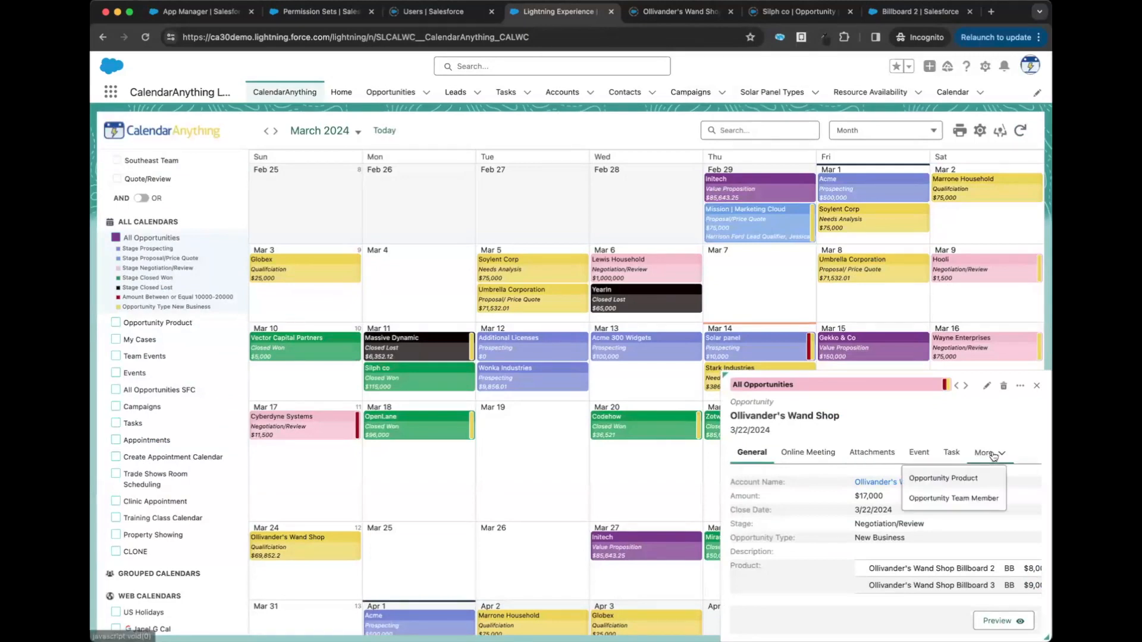
{"action": "left_click", "coordinate": [940, 482]}
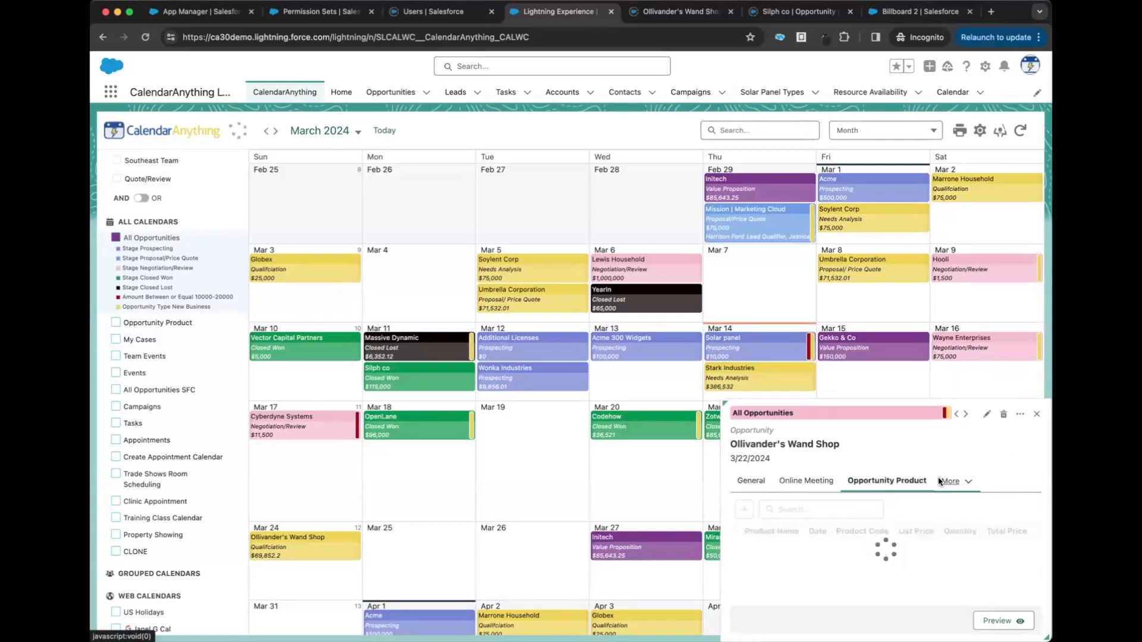
{"action": "left_click", "coordinate": [983, 488]}
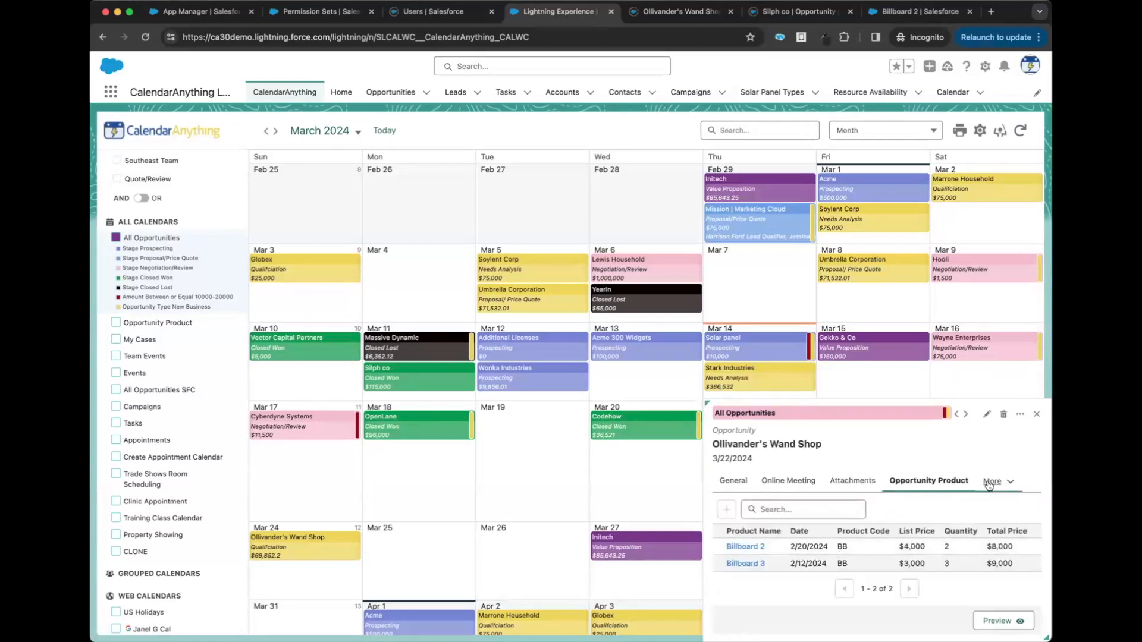
{"action": "left_click", "coordinate": [962, 547]}
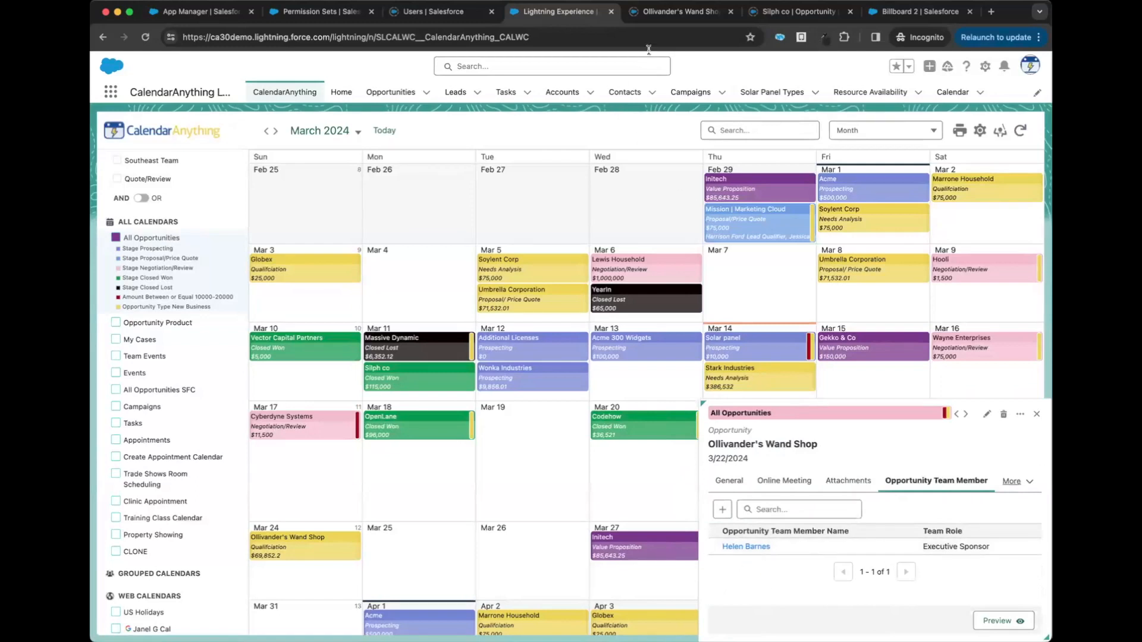
Step: Switch to the Ollivander's Wand Shop opportunity record and examine its related products and Opportunity Team
{"action": "left_click", "coordinate": [661, 12]}
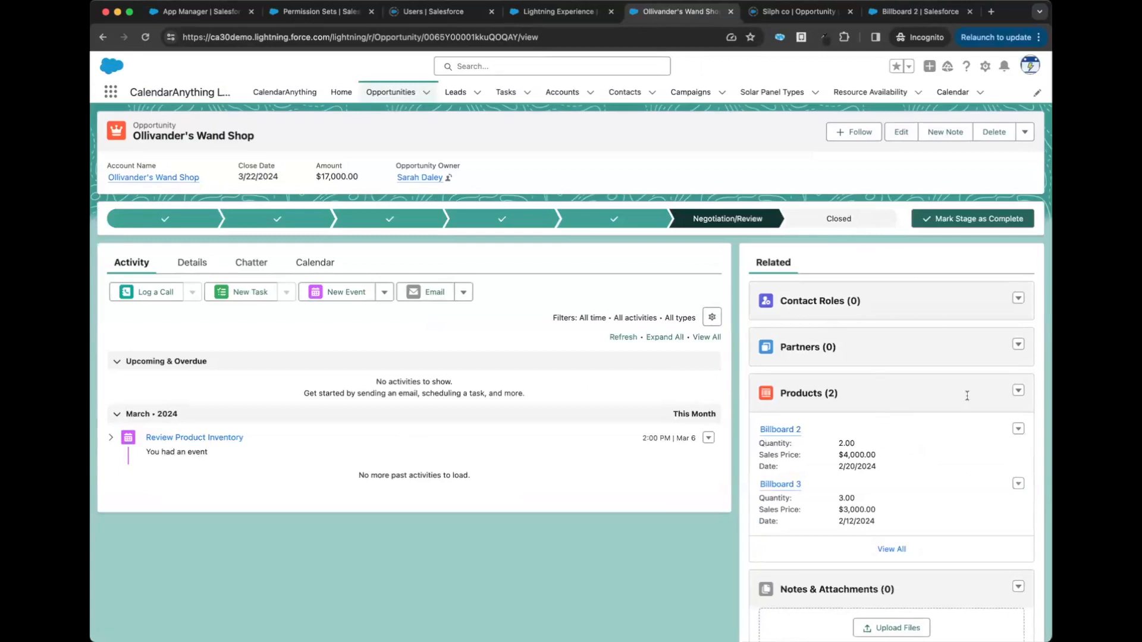
{"action": "scroll", "coordinate": [866, 470], "scroll_direction": "down", "scroll_amount": 1}
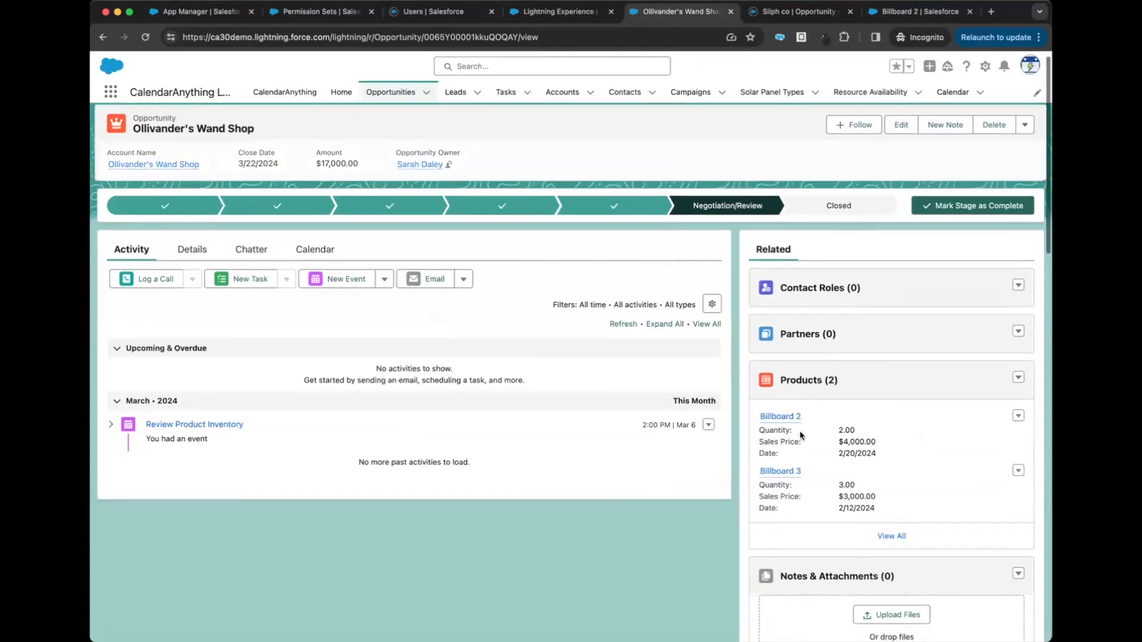
{"action": "scroll", "coordinate": [814, 447], "scroll_direction": "down", "scroll_amount": 10}
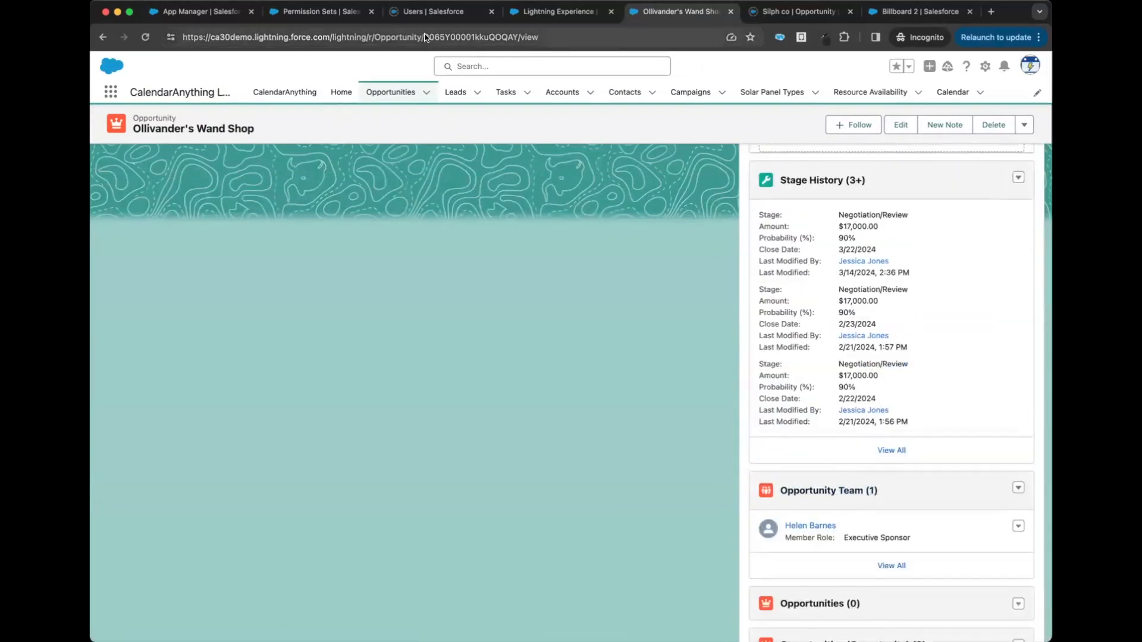
Step: Return to the CalendarAnything calendar and view the general details of the Ollivander's Wand Shop opportunity dated 3/22/2024, then close them
{"action": "key", "text": "ctrl+4"}
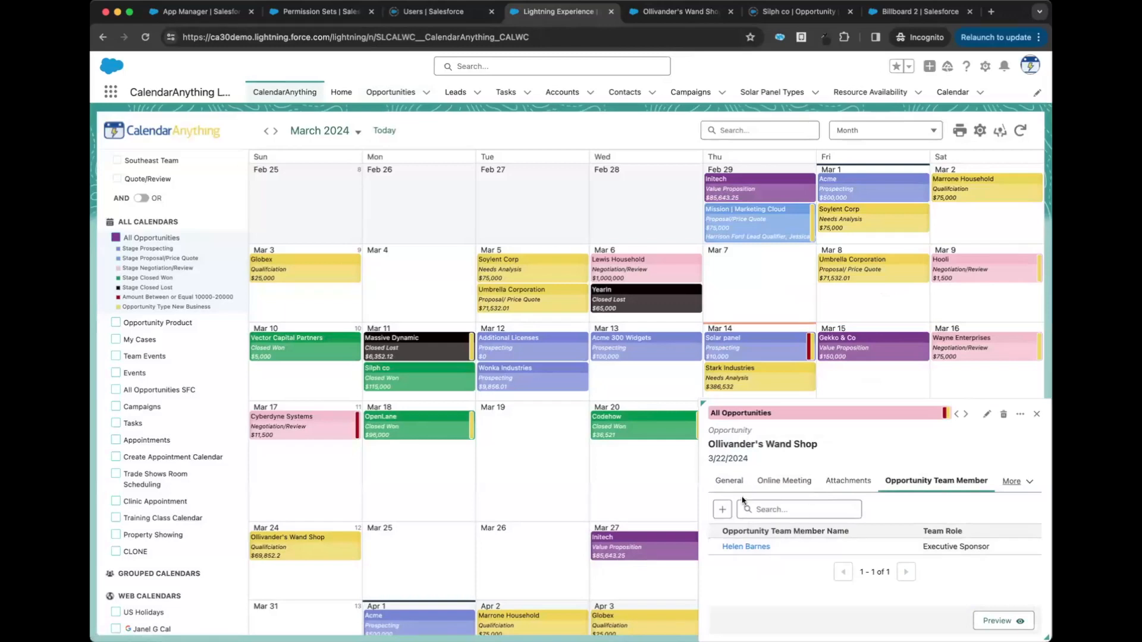
{"action": "left_click", "coordinate": [730, 481]}
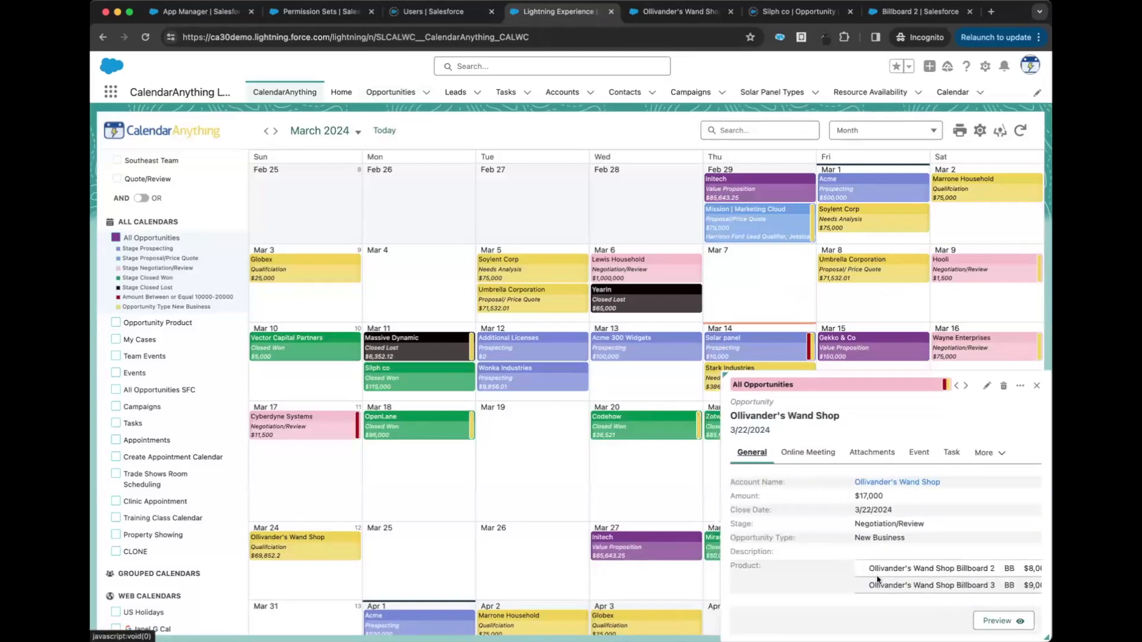
{"action": "left_click", "coordinate": [1037, 386]}
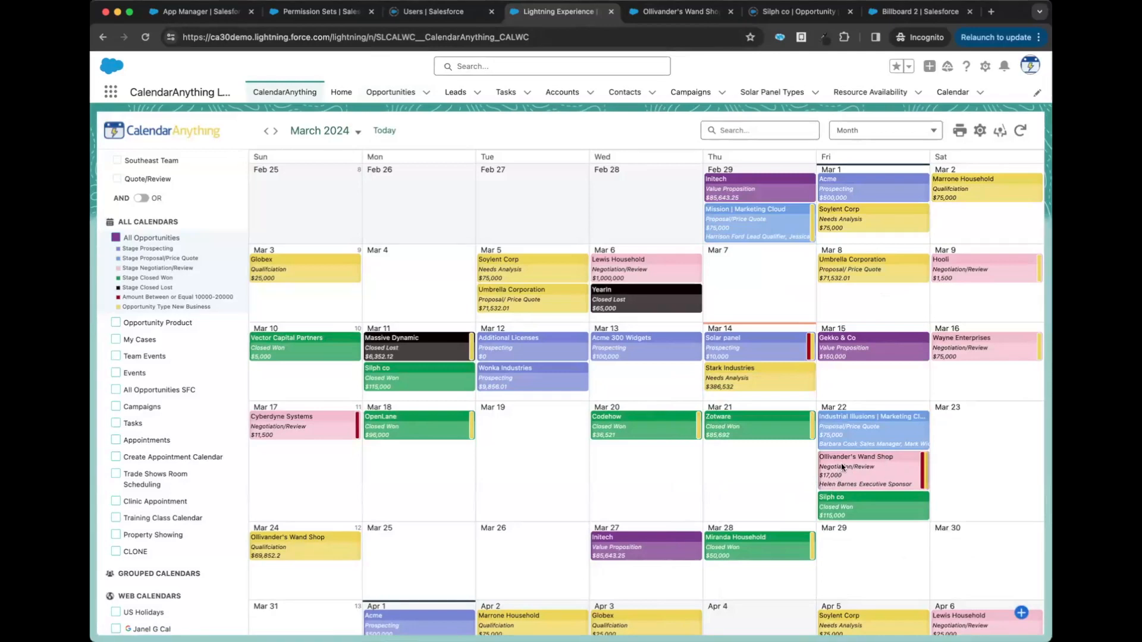
{"action": "mouse_move", "coordinate": [842, 468]}
{"action": "left_click", "coordinate": [850, 472]}
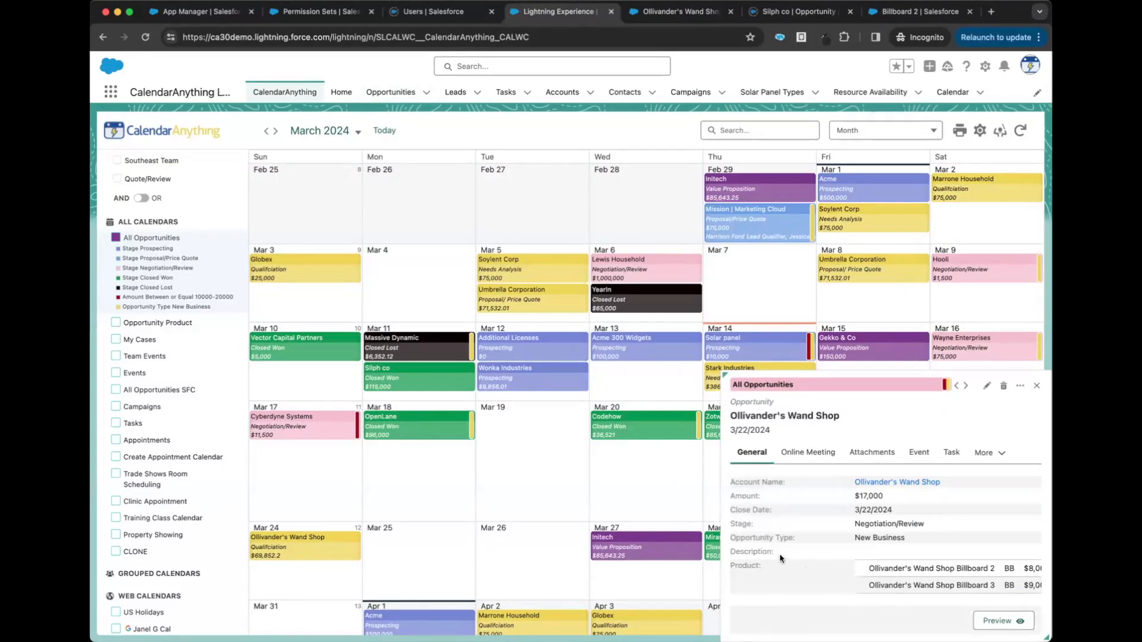
{"action": "left_click", "coordinate": [1037, 386]}
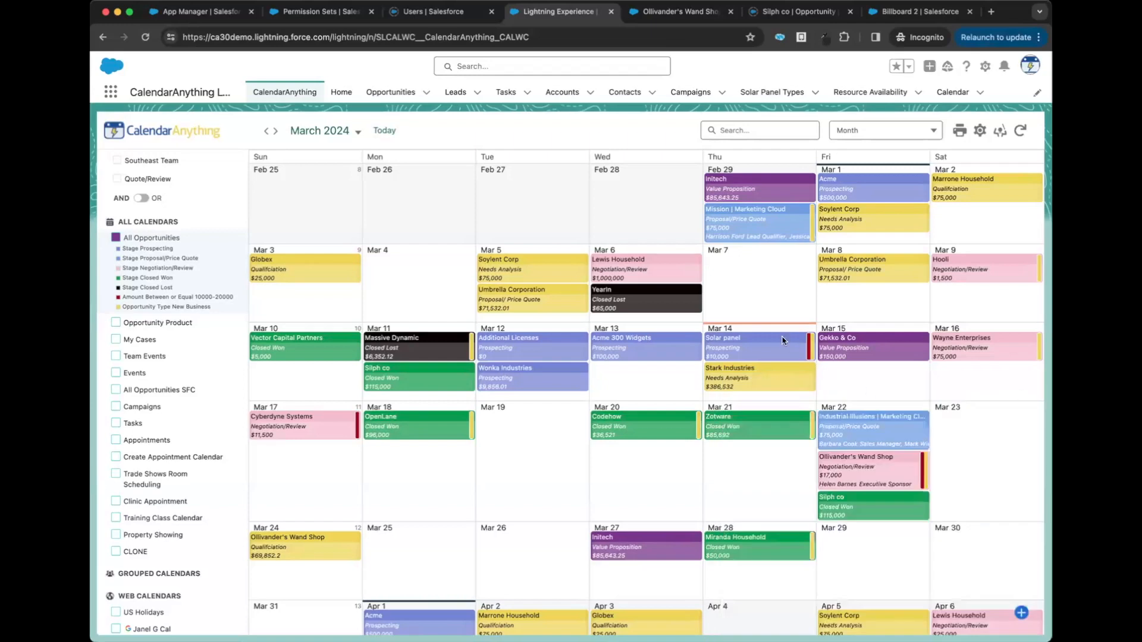
Step: Open the Child Relation Fields in the Admin Settings and browse the child related objects available for the first Opportunity row
{"action": "left_click", "coordinate": [173, 133]}
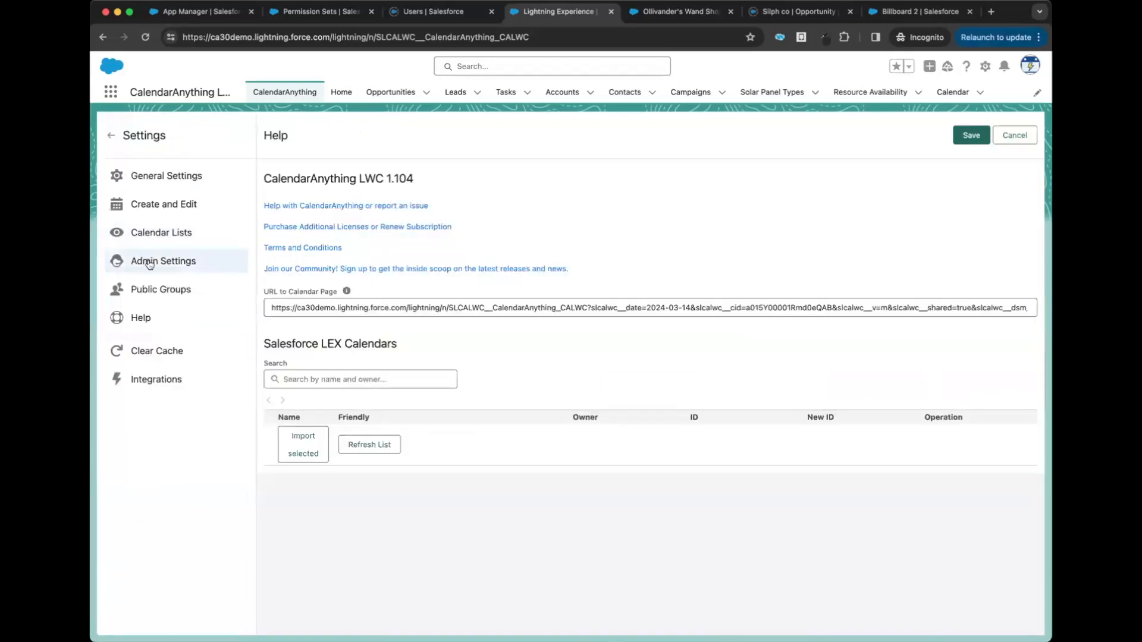
{"action": "left_click", "coordinate": [149, 260]}
{"action": "left_click", "coordinate": [168, 336]}
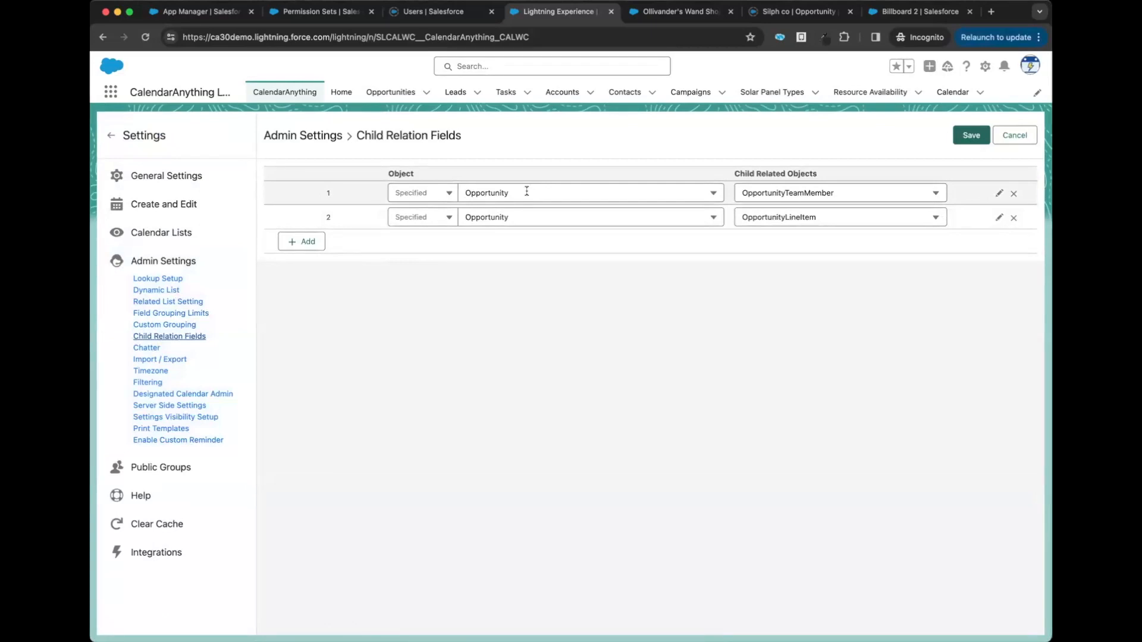
{"action": "left_click", "coordinate": [792, 191]}
{"action": "scroll", "coordinate": [792, 277], "scroll_direction": "down", "scroll_amount": 5}
{"action": "scroll", "coordinate": [791, 278], "scroll_direction": "down", "scroll_amount": 8}
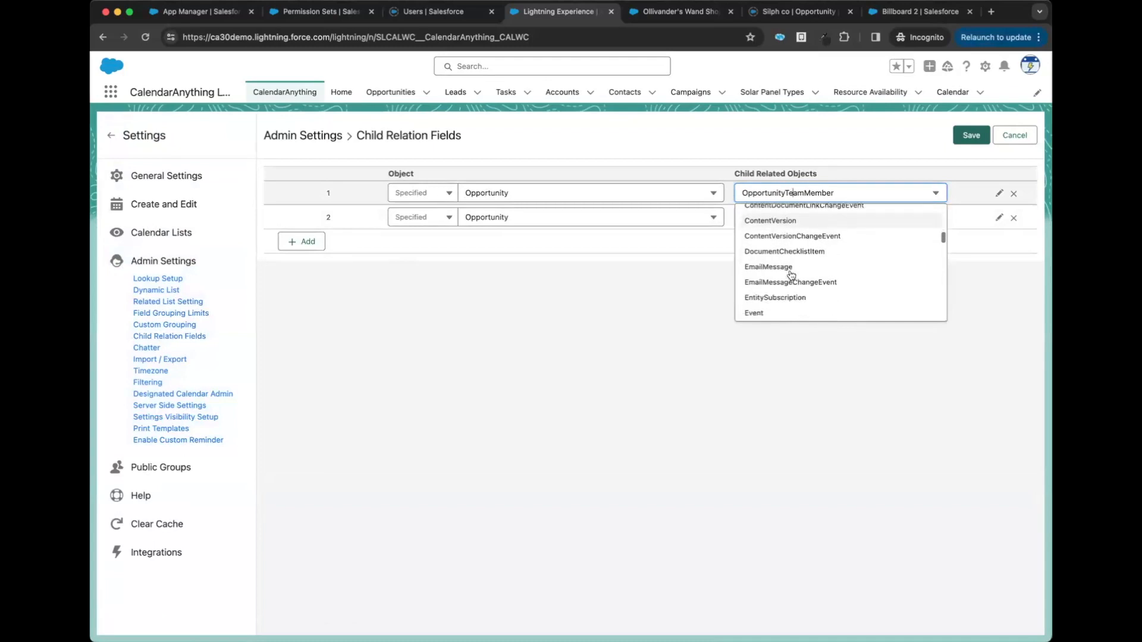
{"action": "scroll", "coordinate": [791, 275], "scroll_direction": "down", "scroll_amount": 3}
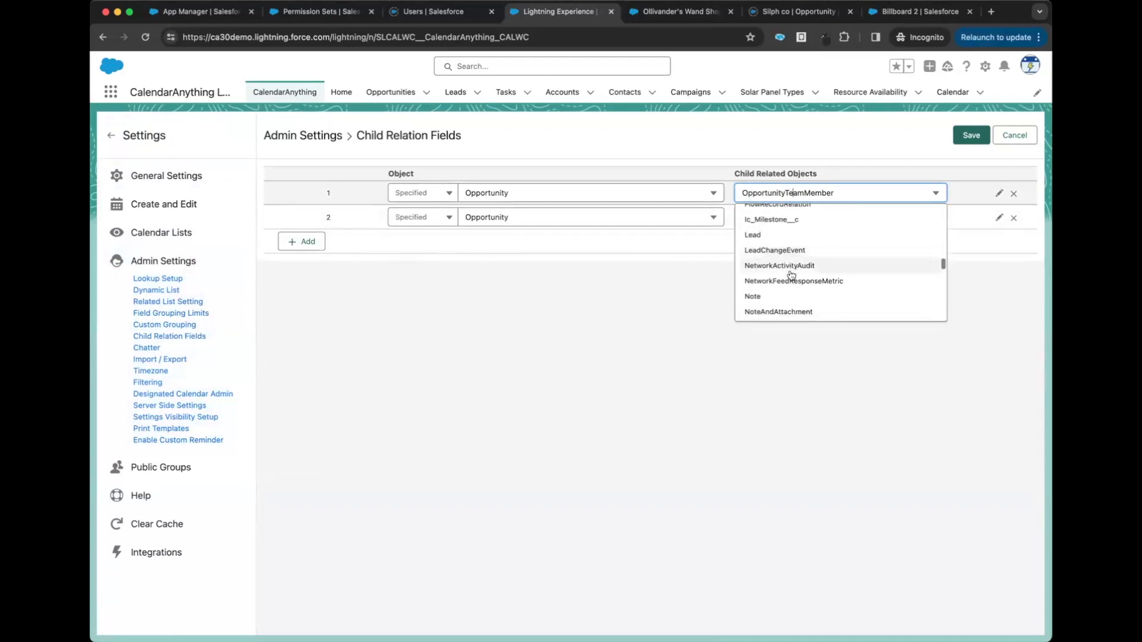
{"action": "scroll", "coordinate": [791, 275], "scroll_direction": "down", "scroll_amount": 1}
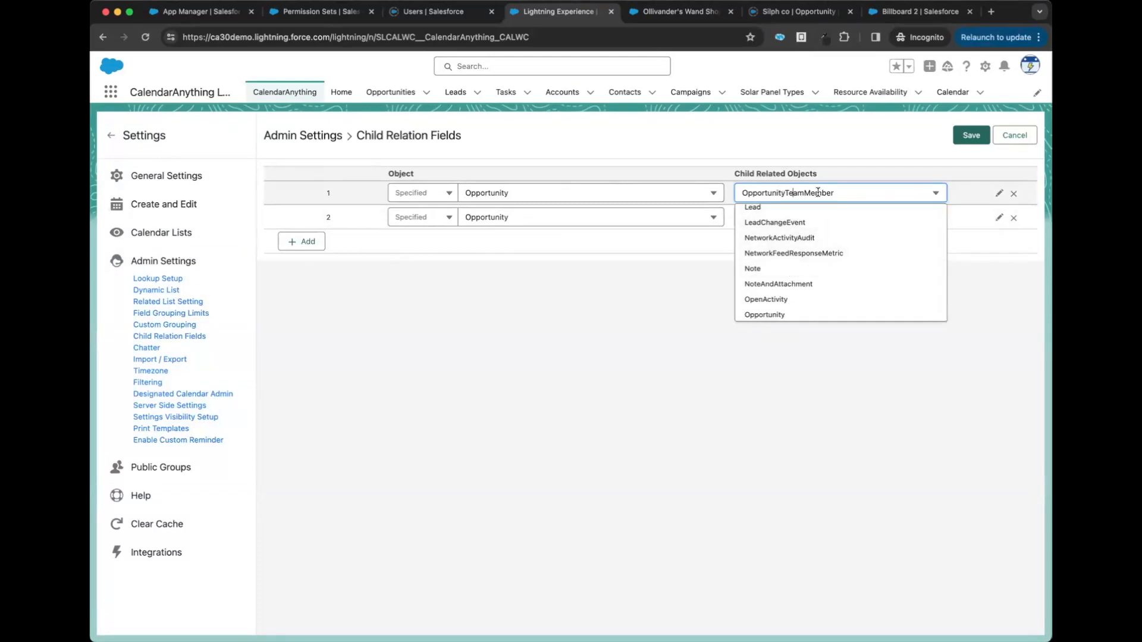
Step: Review the label, sorting field and available fields of the OpportunityTeamMember child relation, and save its field selection
{"action": "left_click", "coordinate": [1000, 194]}
{"action": "left_click", "coordinate": [1000, 193]}
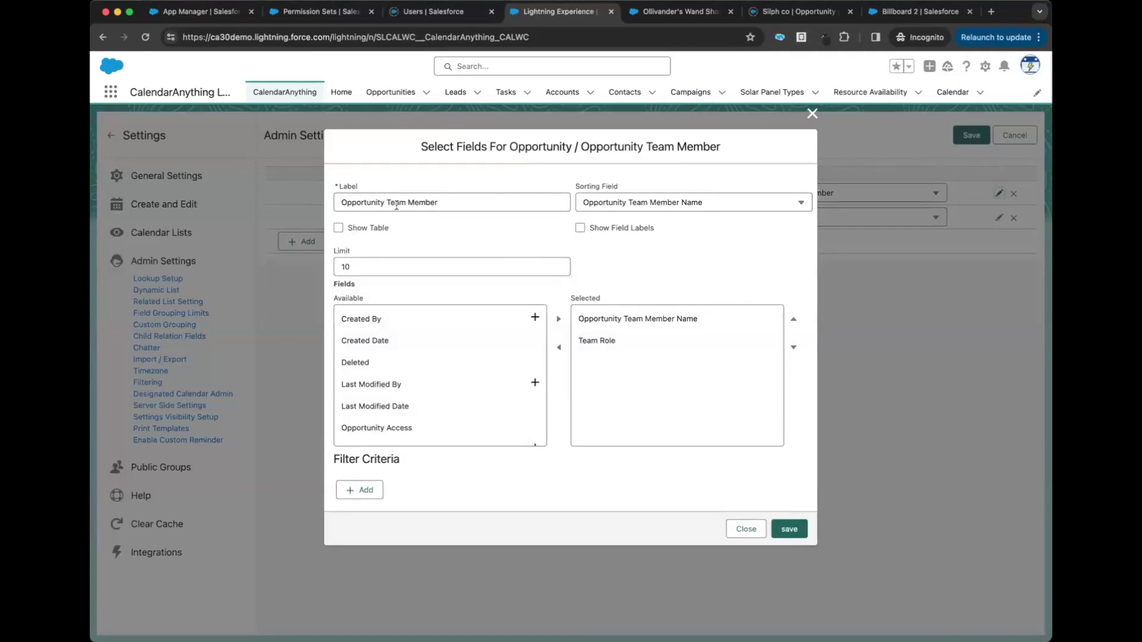
{"action": "left_click", "coordinate": [618, 200]}
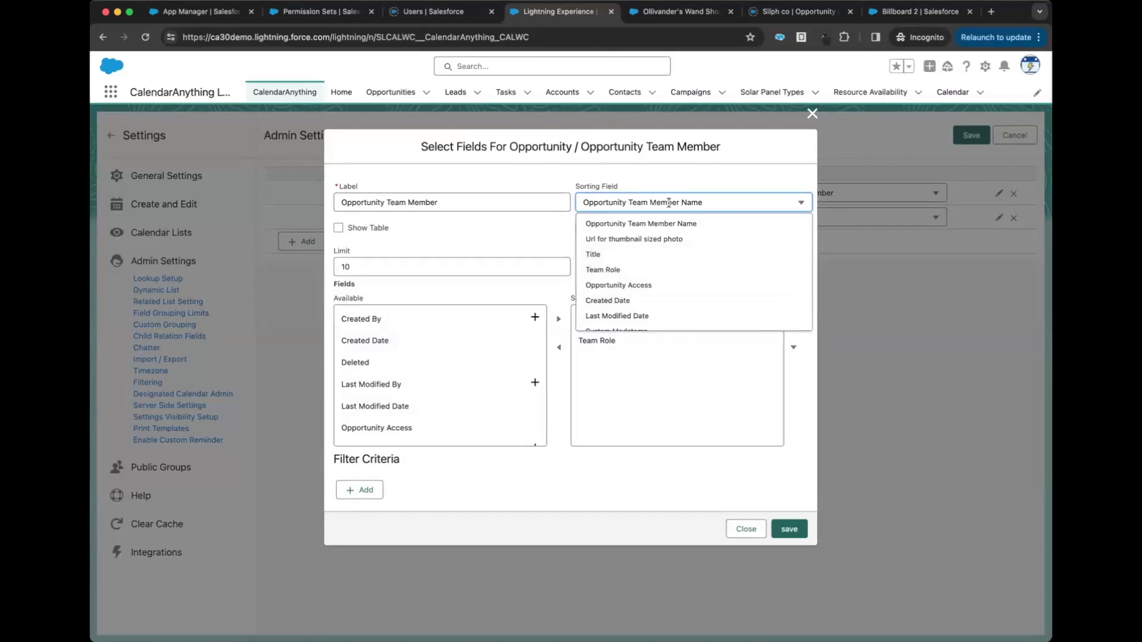
{"action": "left_click", "coordinate": [680, 177]}
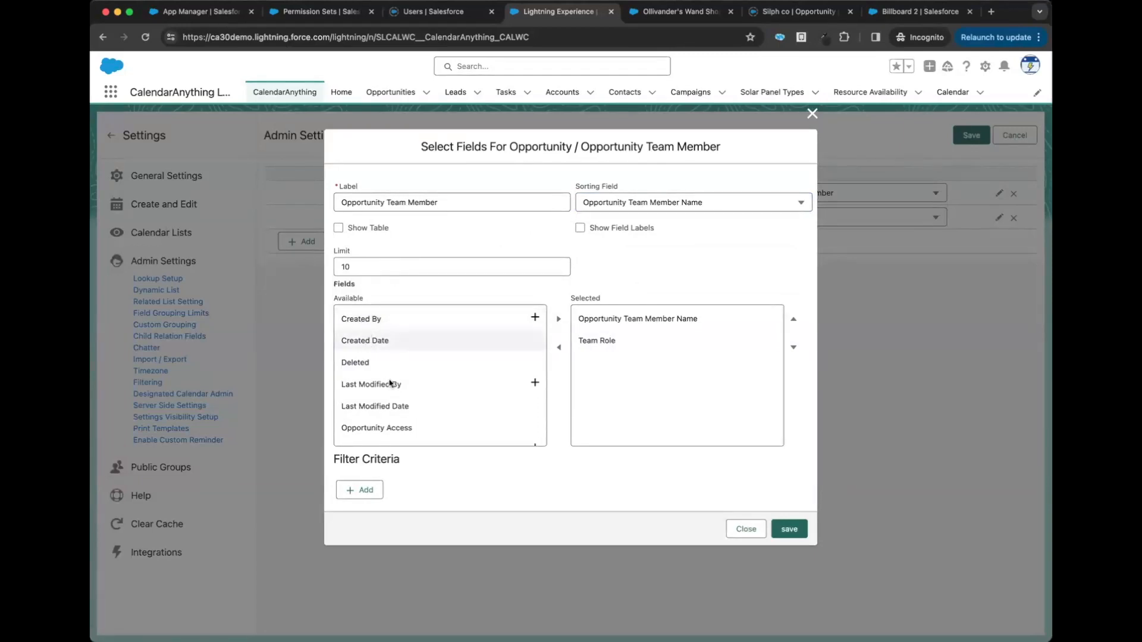
{"action": "scroll", "coordinate": [470, 406], "scroll_direction": "down", "scroll_amount": 2}
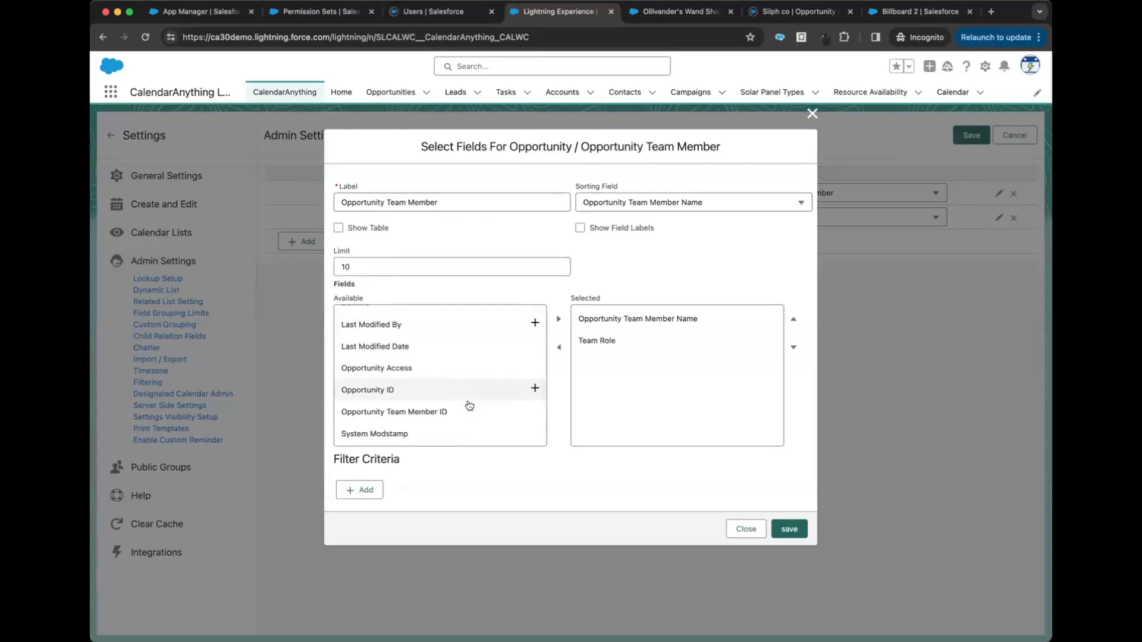
{"action": "scroll", "coordinate": [469, 406], "scroll_direction": "down", "scroll_amount": 1}
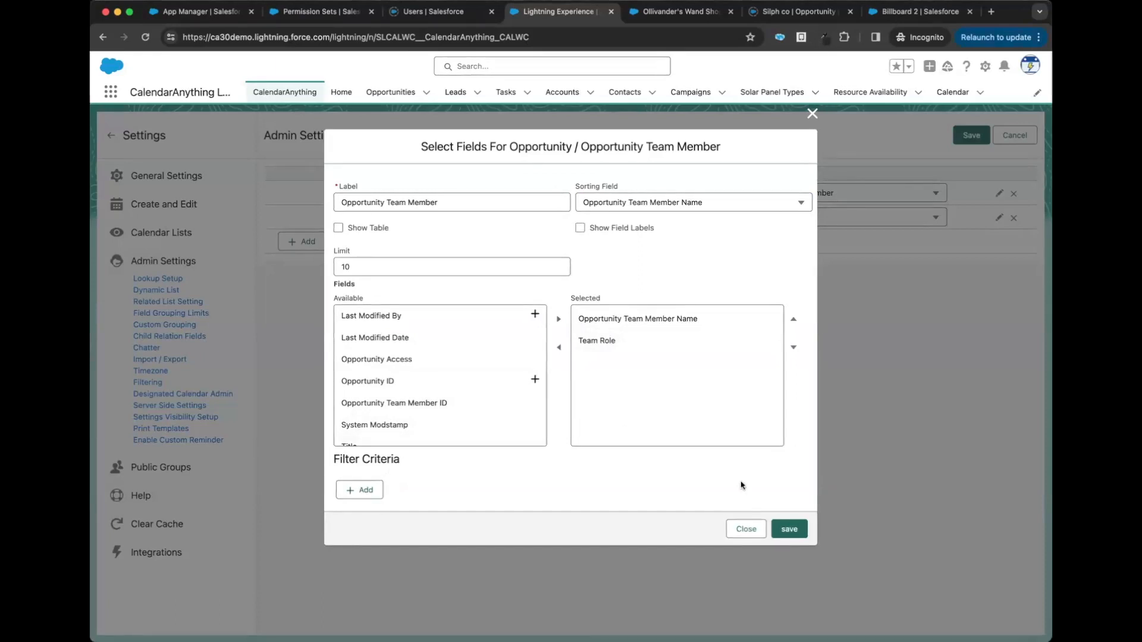
{"action": "left_click", "coordinate": [790, 531]}
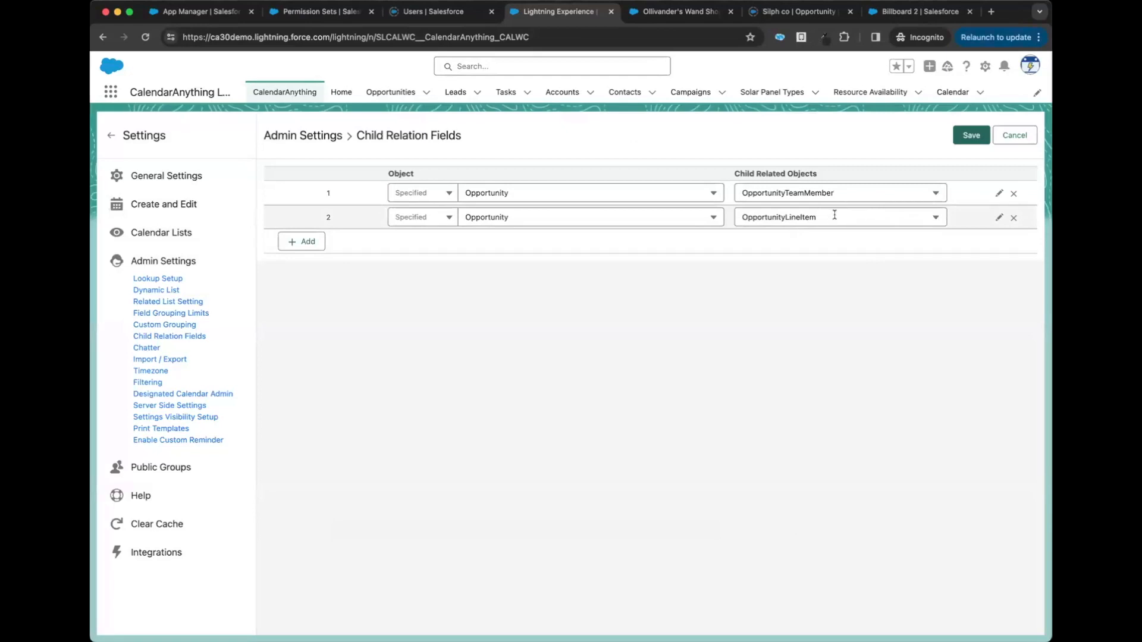
Step: Review the field selection of the OpportunityLineItem child relation, then save it along with the Child Relation Fields settings
{"action": "left_click", "coordinate": [999, 217]}
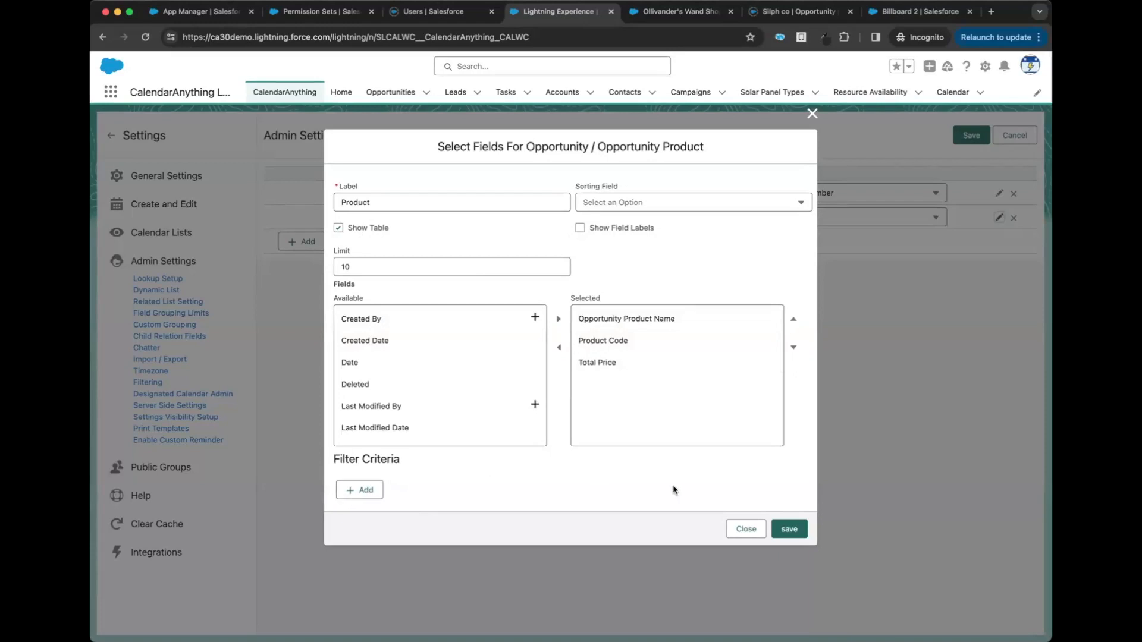
{"action": "left_click", "coordinate": [789, 529]}
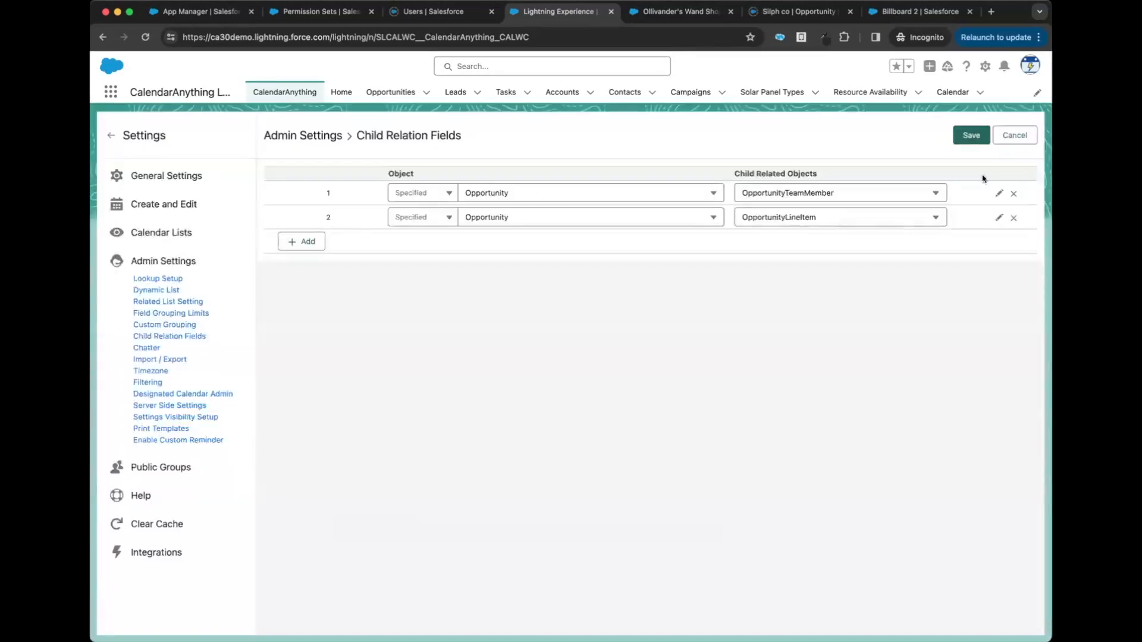
{"action": "left_click", "coordinate": [976, 136]}
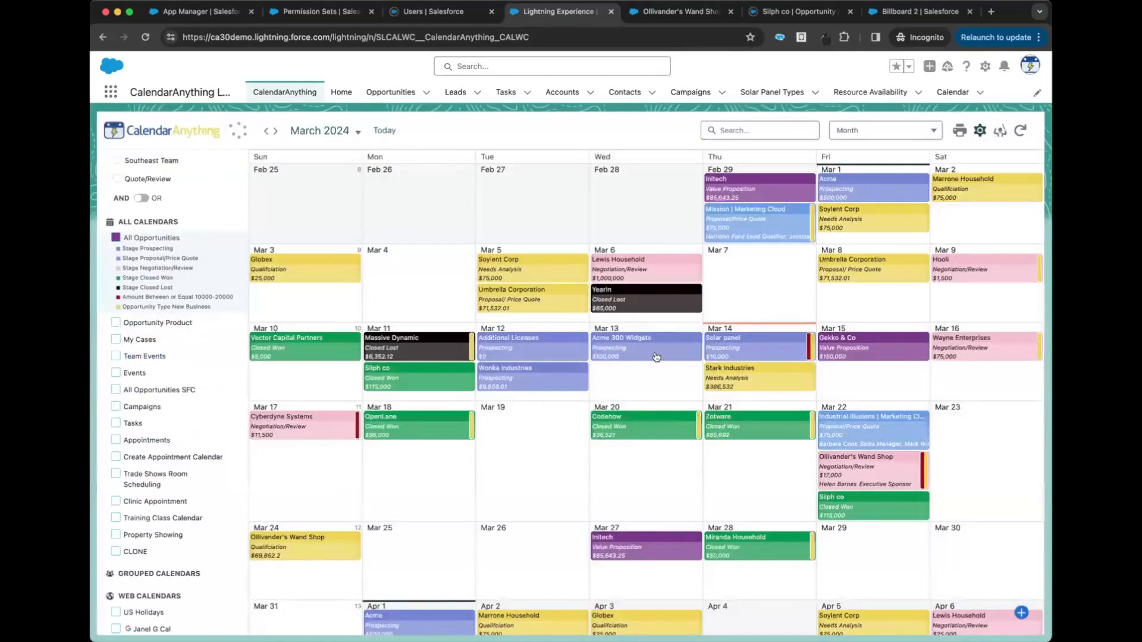
Step: Examine the Details Popup and Display Additional Fields settings of the All Opportunities calendar, then leave without saving
{"action": "right_click", "coordinate": [191, 278]}
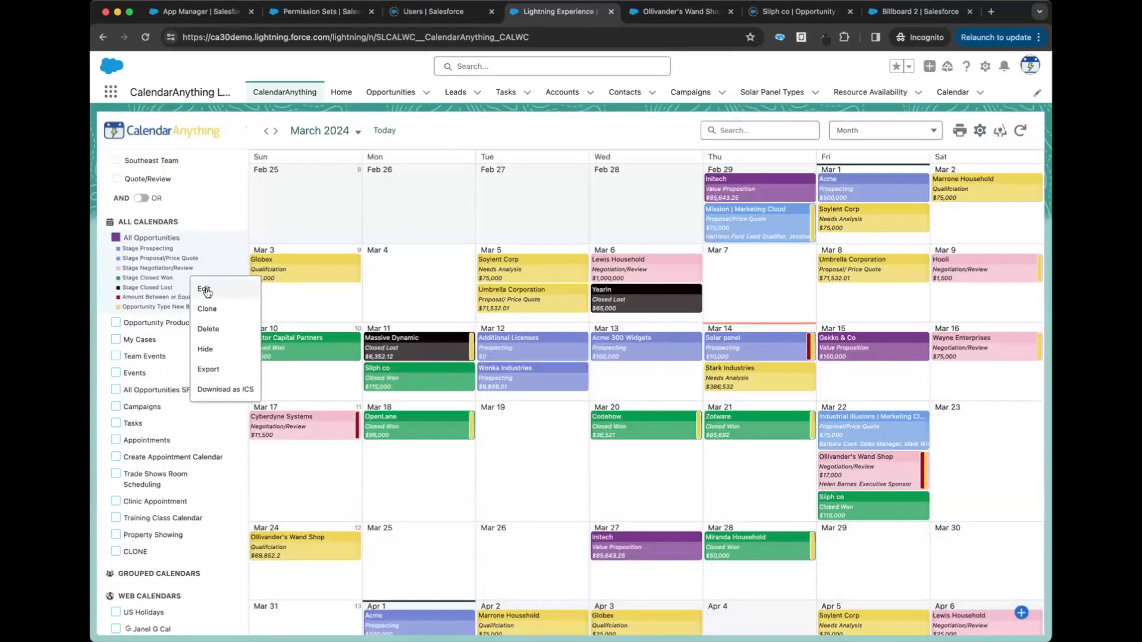
{"action": "left_click", "coordinate": [205, 289]}
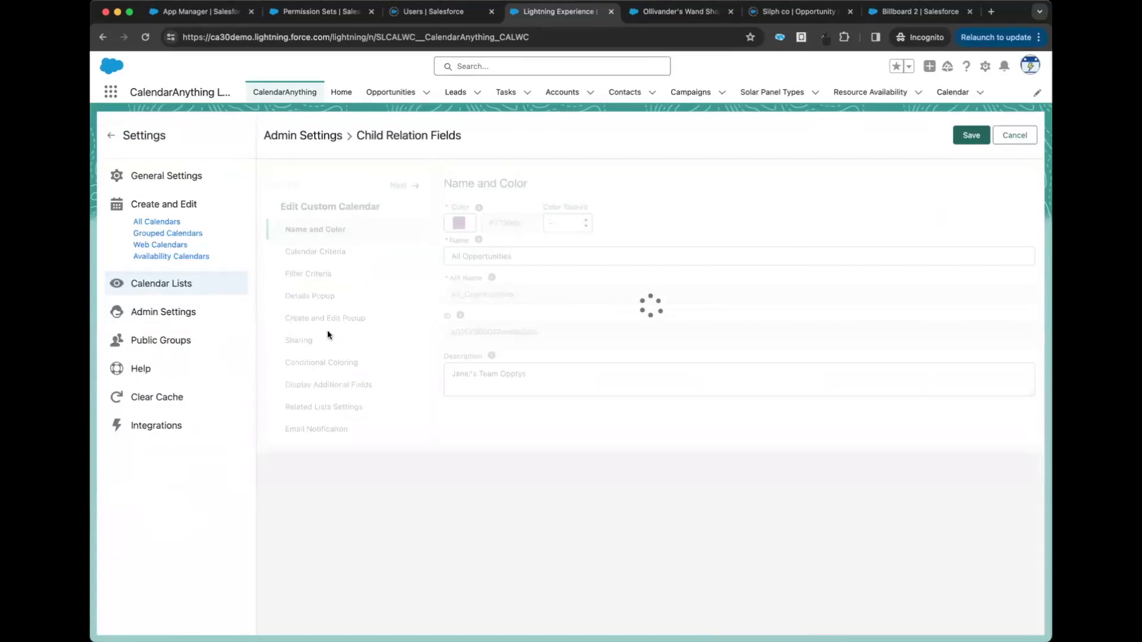
{"action": "left_click", "coordinate": [321, 296]}
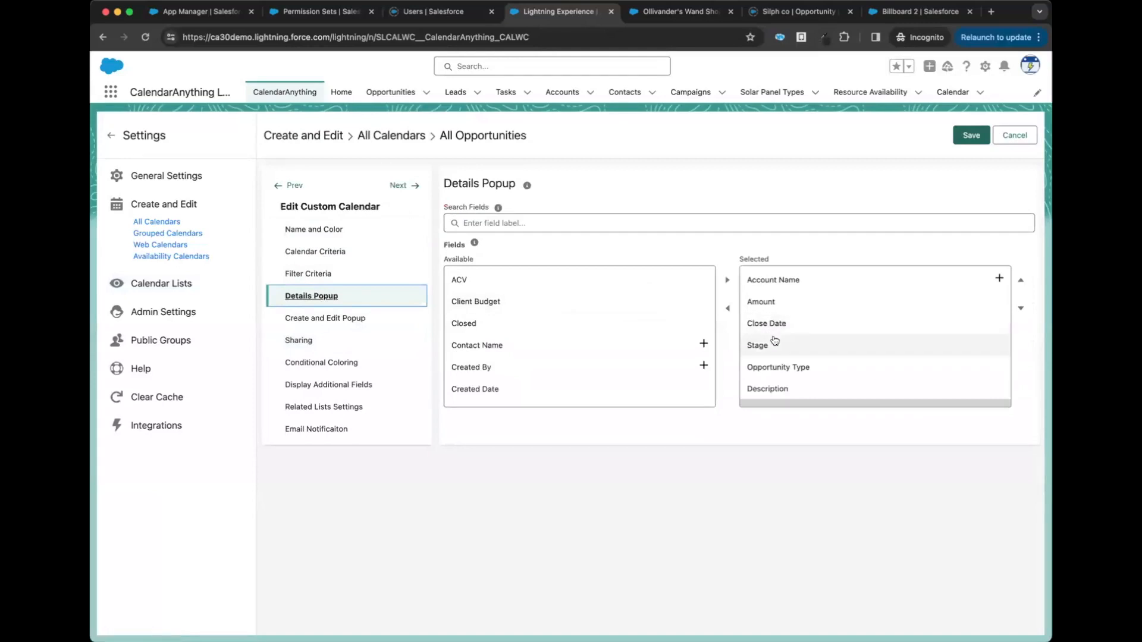
{"action": "scroll", "coordinate": [774, 340], "scroll_direction": "down", "scroll_amount": 1}
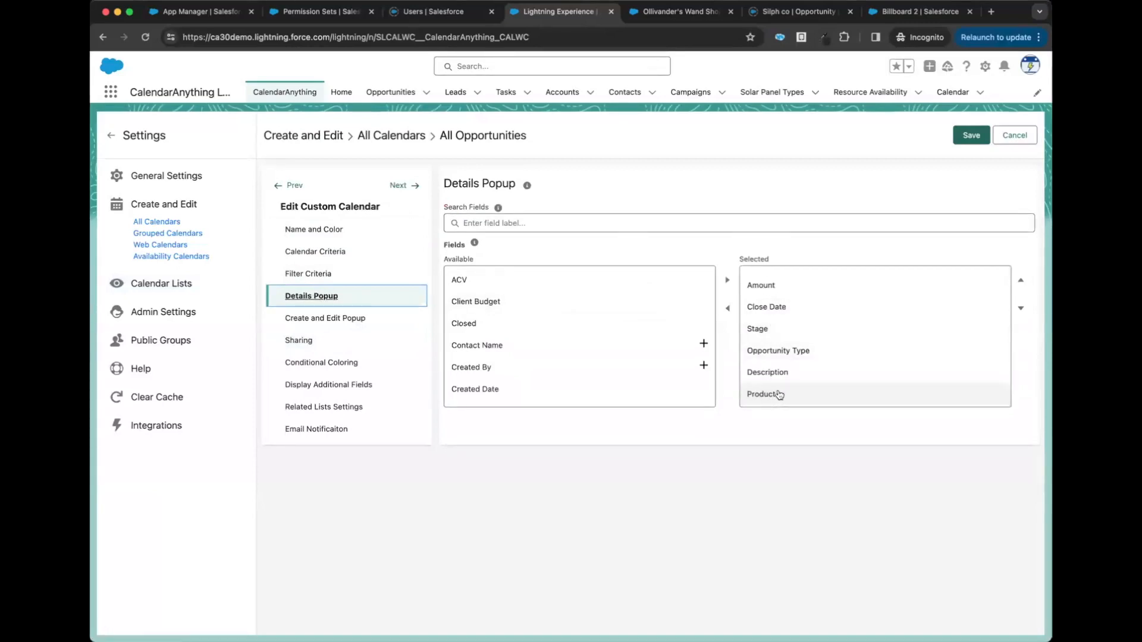
{"action": "left_click", "coordinate": [744, 390]}
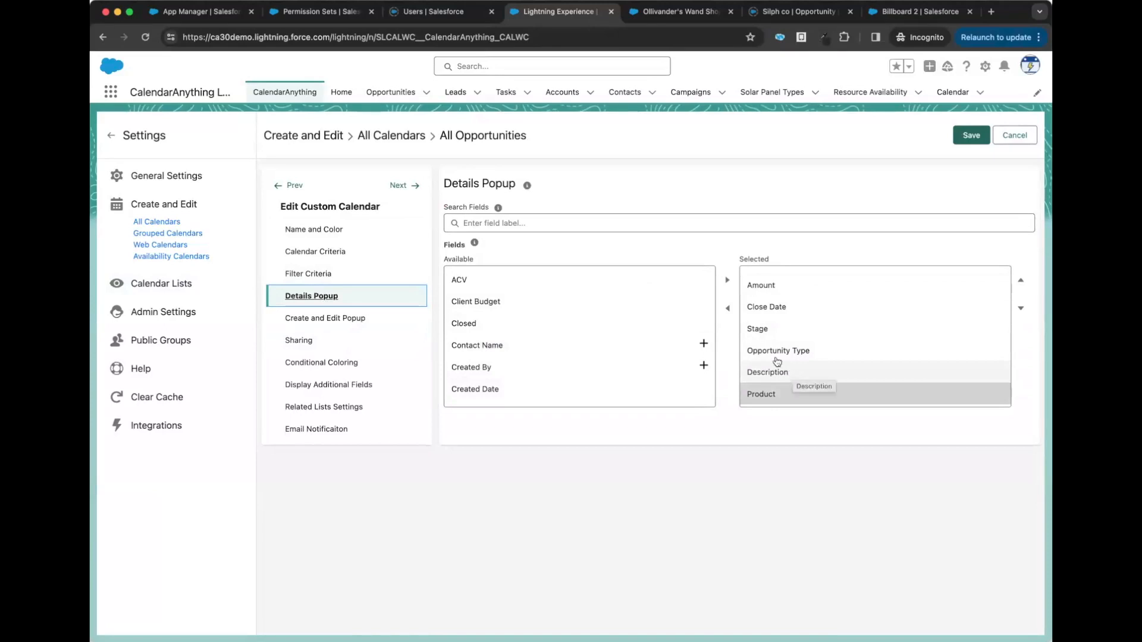
{"action": "left_click", "coordinate": [317, 388]}
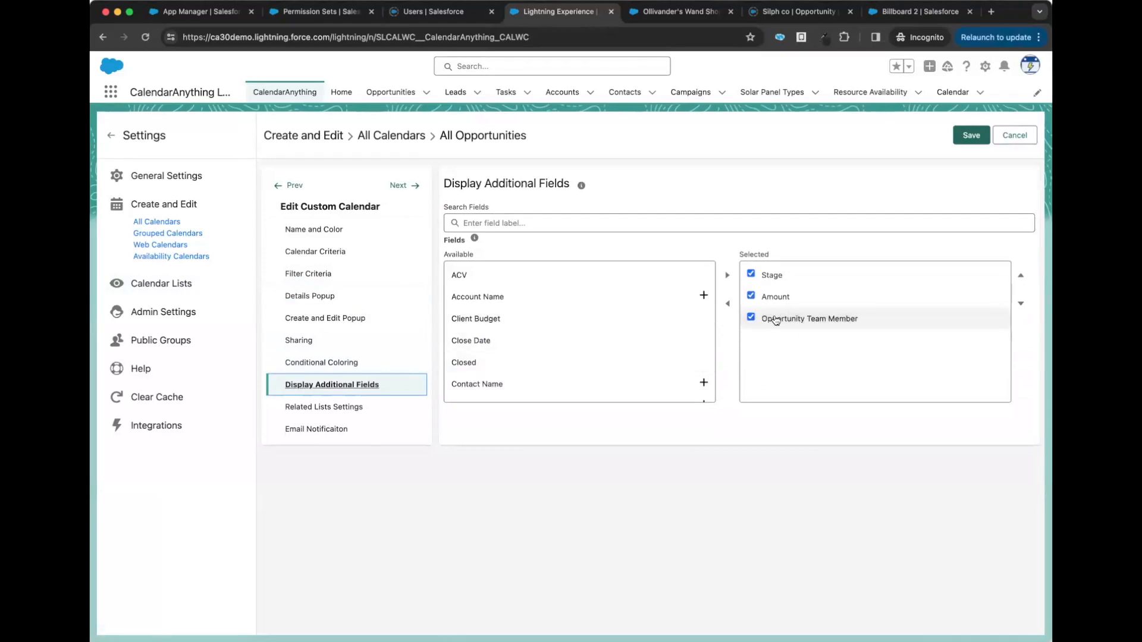
{"action": "left_click", "coordinate": [755, 325]}
{"action": "left_click", "coordinate": [1013, 141]}
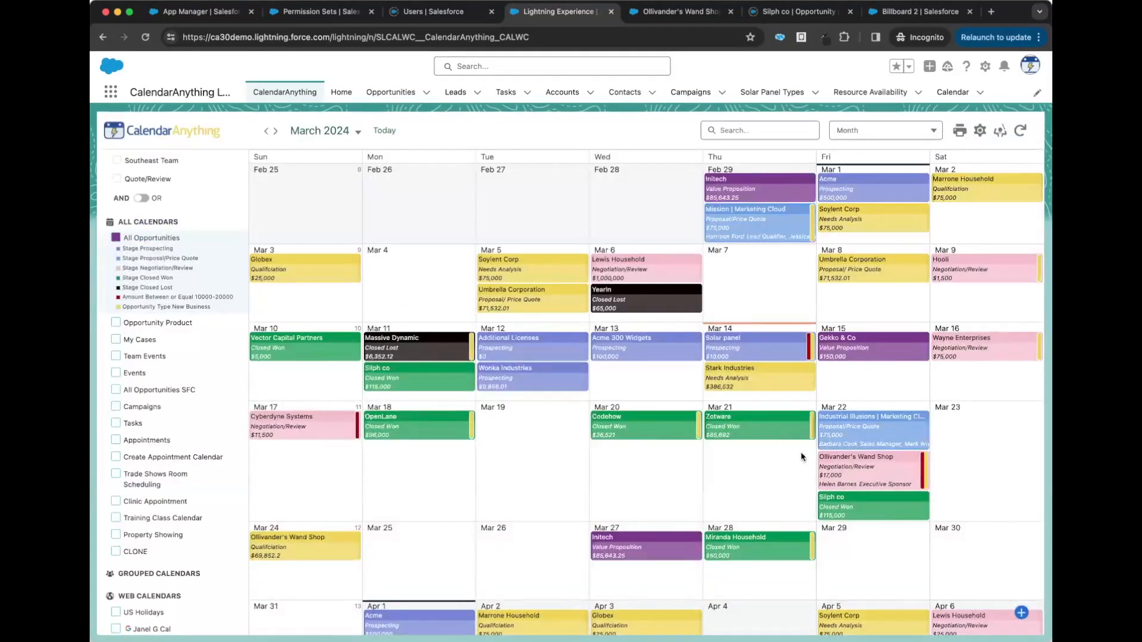
Step: Search the March 2024 calendar for "exe" to find opportunities by team role, then clear the search
{"action": "left_click", "coordinate": [748, 130]}
{"action": "type", "text": "e"}
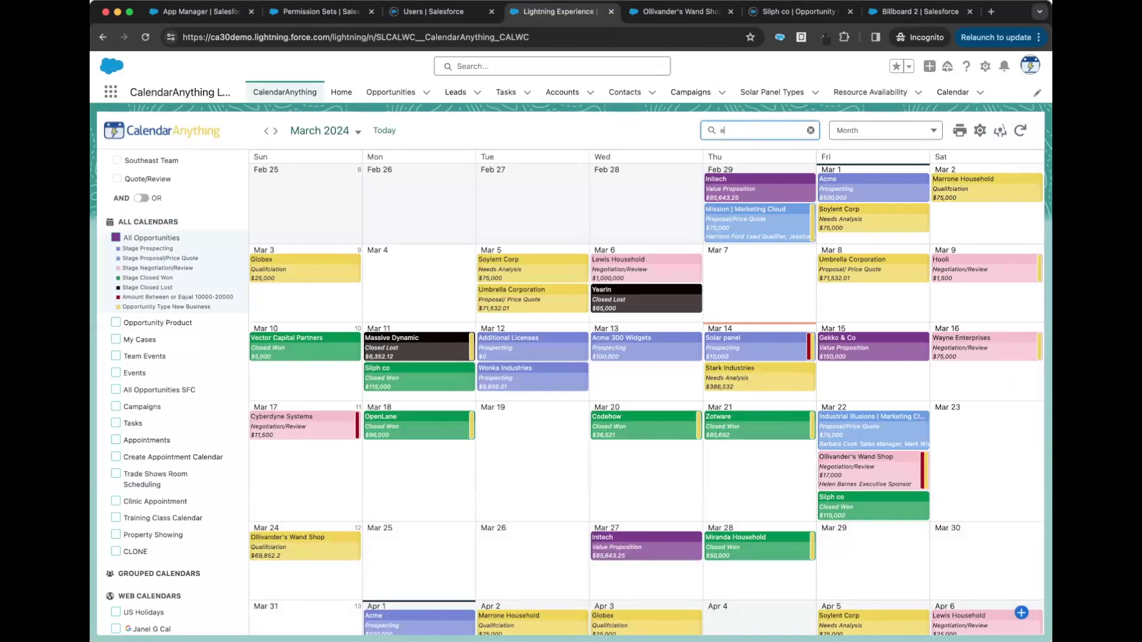
{"action": "type", "text": "x"}
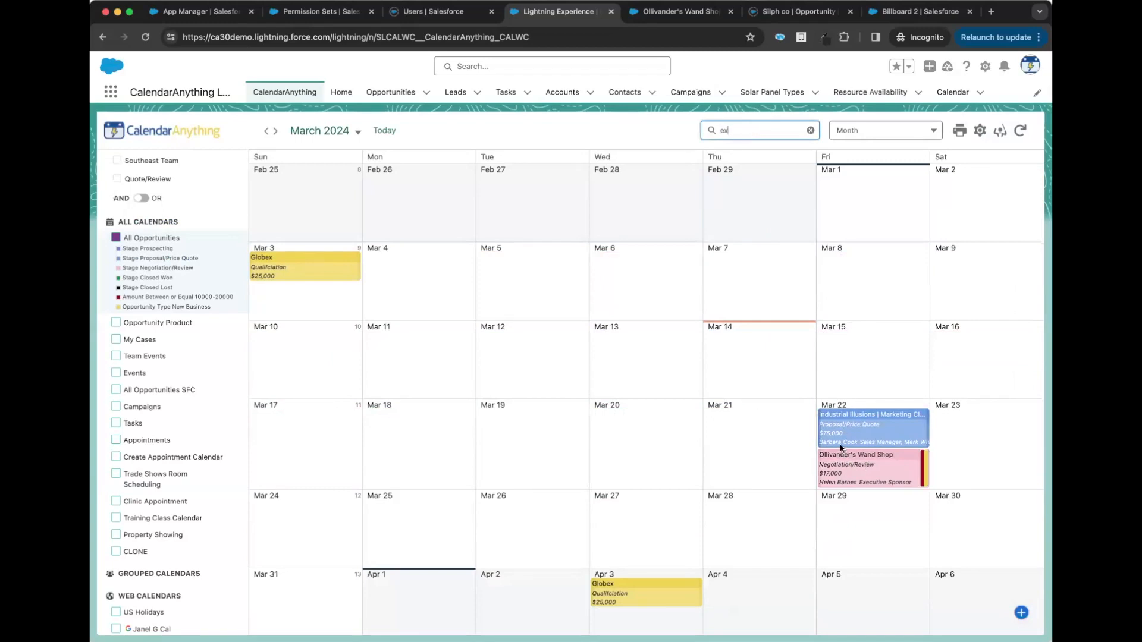
{"action": "type", "text": "e"}
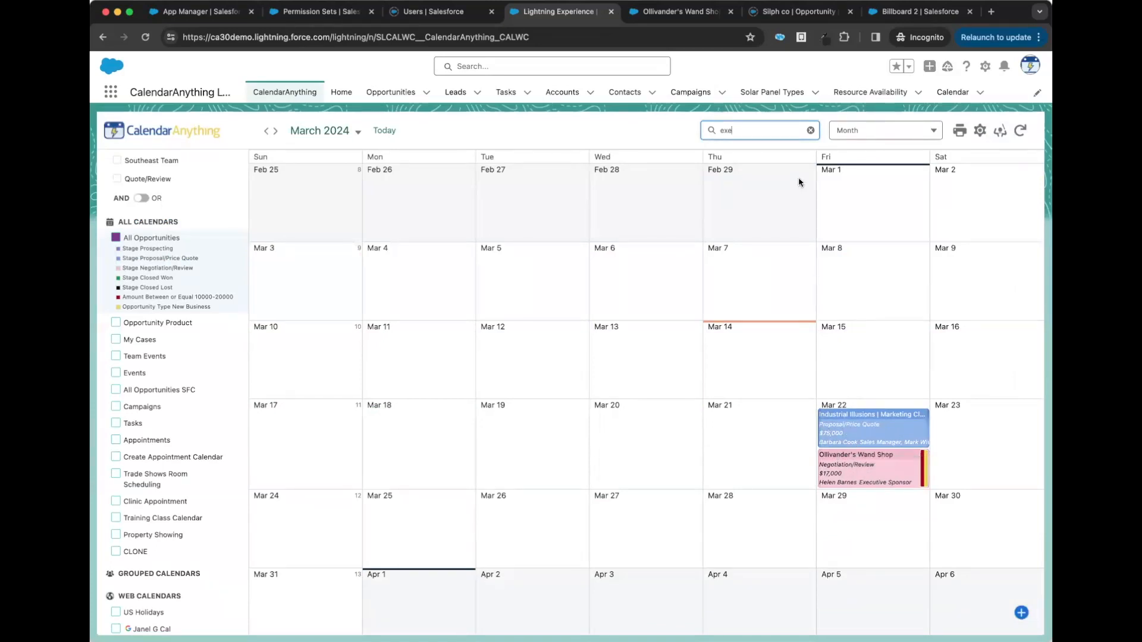
{"action": "left_click", "coordinate": [812, 131]}
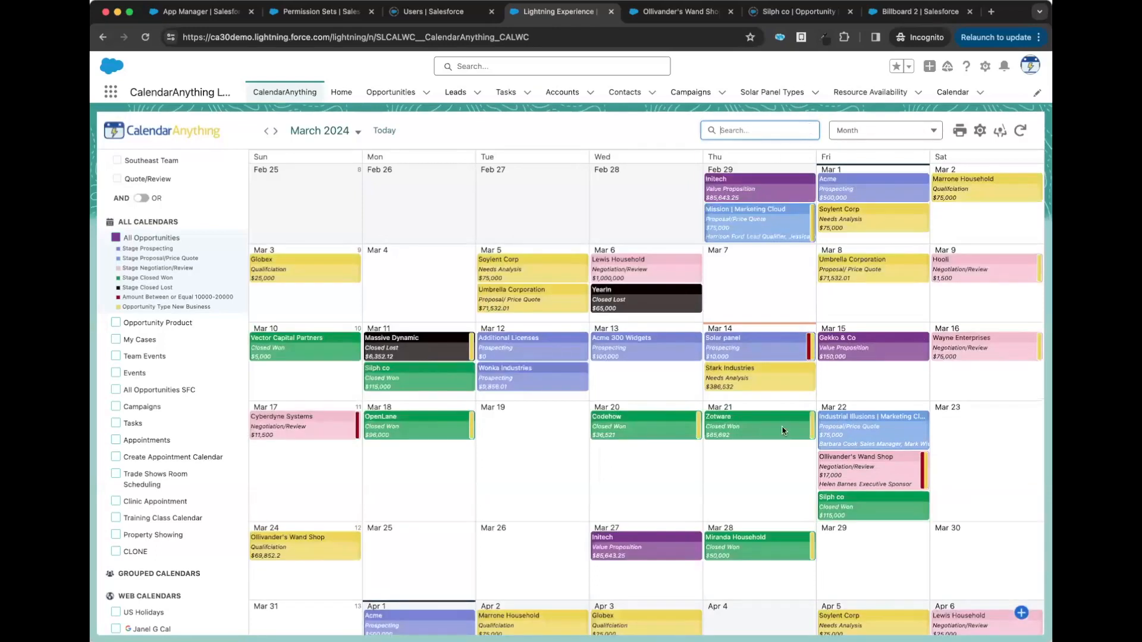
Step: Examine the full Product table in the details popup of the 3/22/2024 Ollivander's Wand Shop opportunity, then close the popup
{"action": "left_click", "coordinate": [860, 474]}
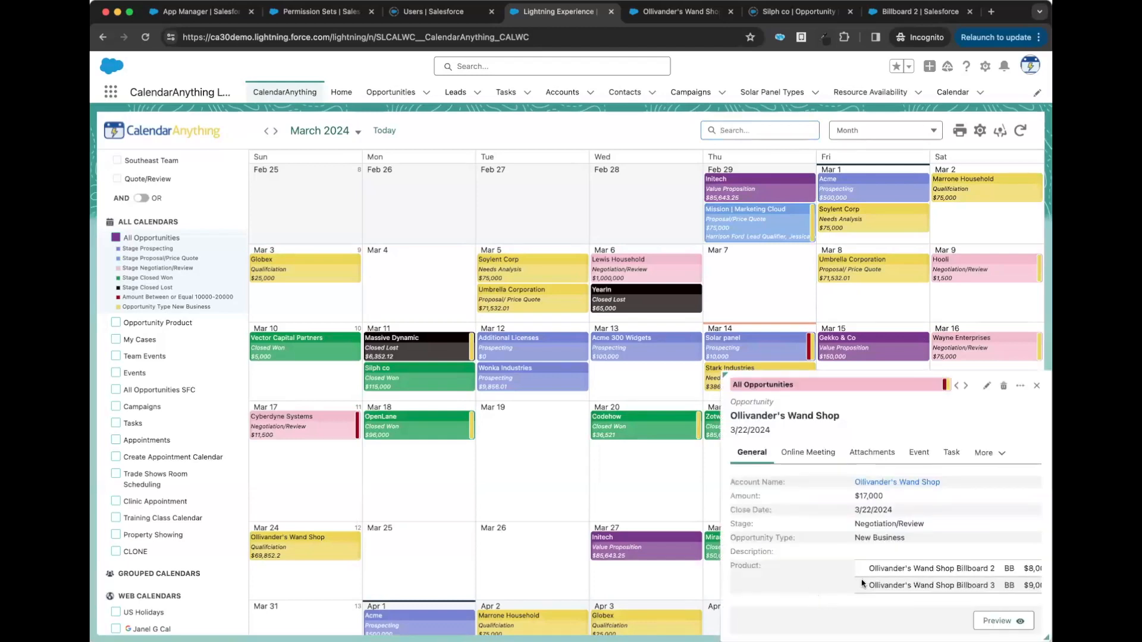
{"action": "scroll", "coordinate": [910, 581], "scroll_direction": "right", "scroll_amount": 1}
{"action": "scroll", "coordinate": [911, 580], "scroll_direction": "left", "scroll_amount": 1}
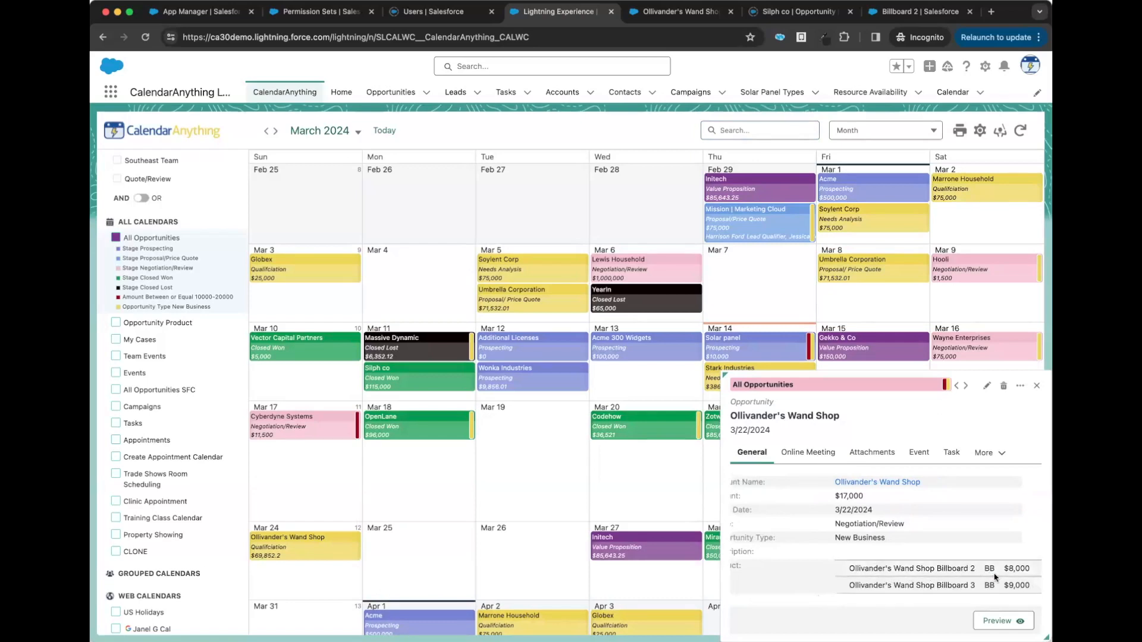
{"action": "scroll", "coordinate": [988, 582], "scroll_direction": "left", "scroll_amount": 3}
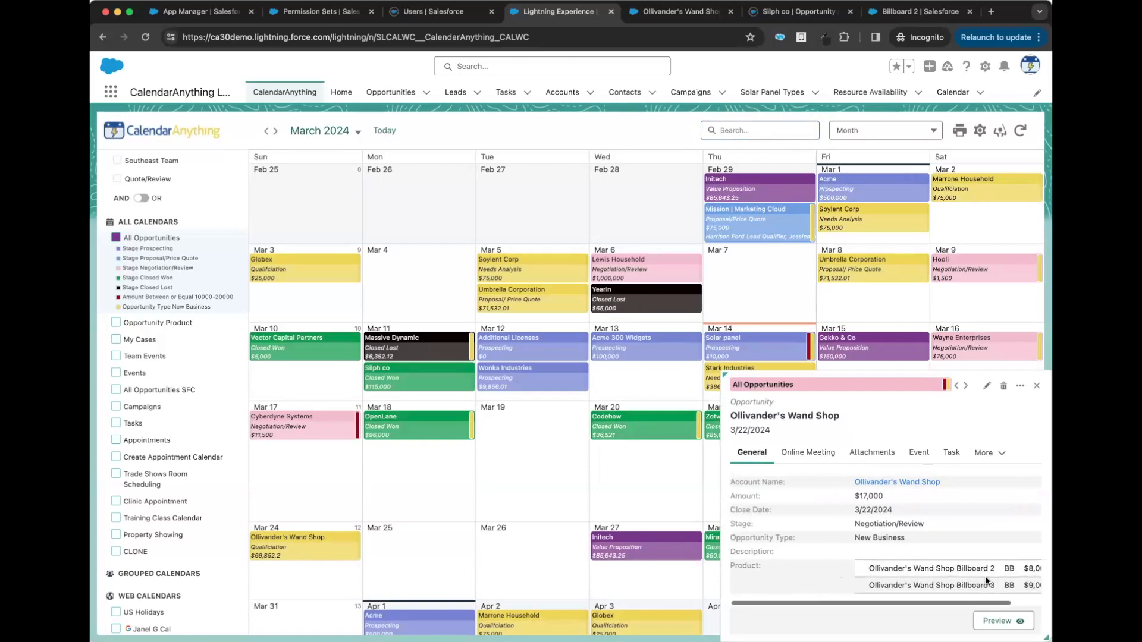
{"action": "left_click", "coordinate": [1036, 388]}
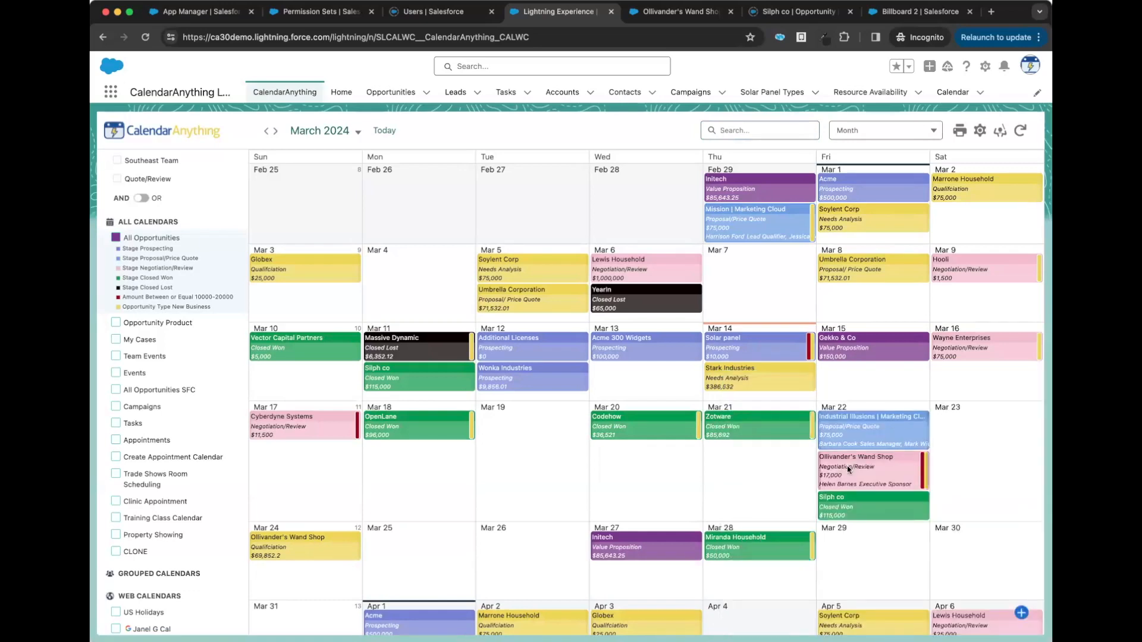